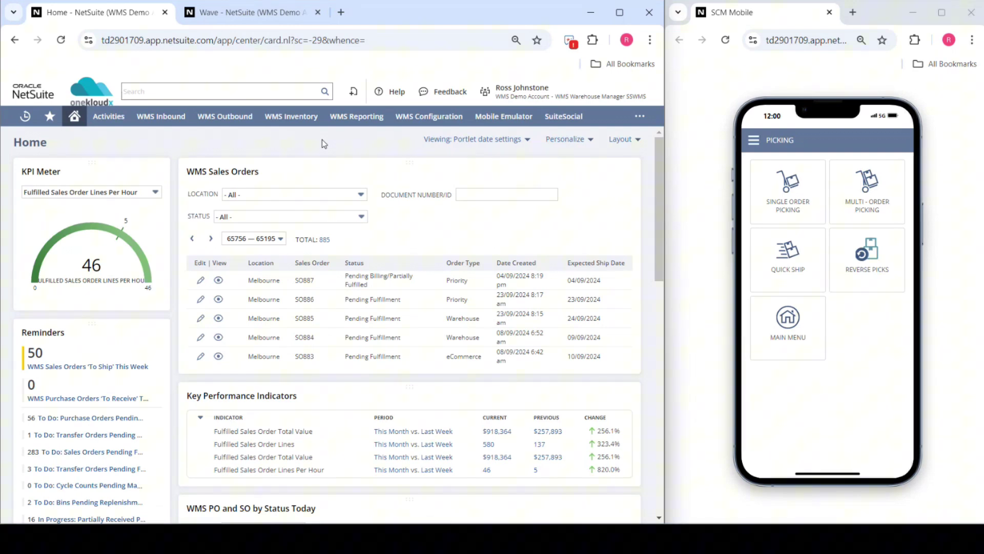
# Try reordering the dashboard portlets, leaving WMS Sales Orders above Key Performance Indicators.
pyautogui.moveTo(516, 98)
pyautogui.click(563, 139)
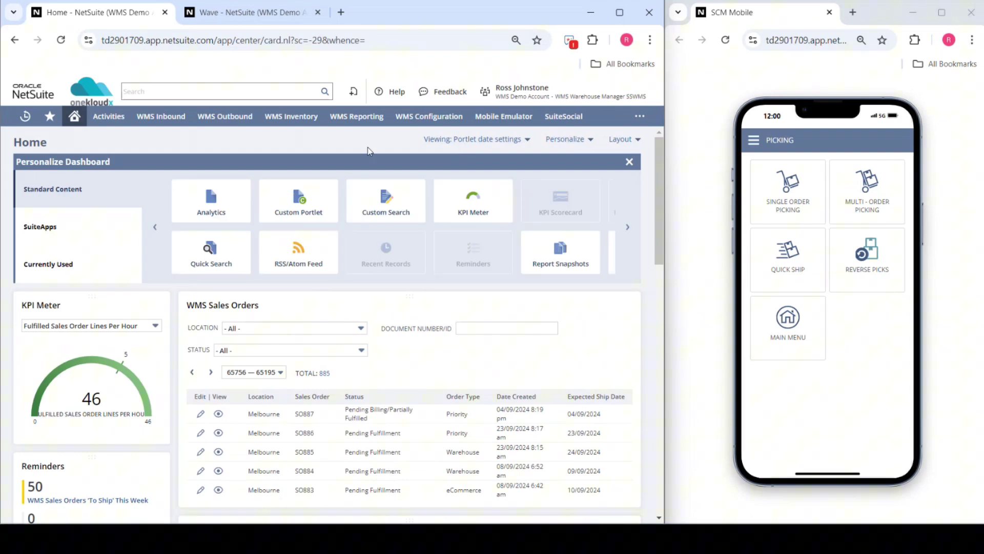
pyautogui.click(565, 139)
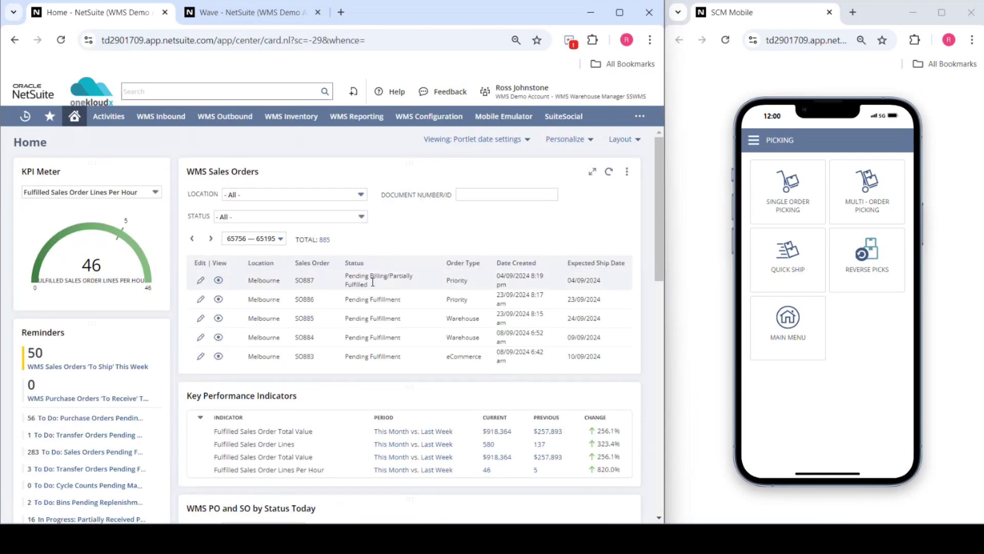
pyautogui.moveTo(413, 391); pyautogui.dragTo(421, 178)
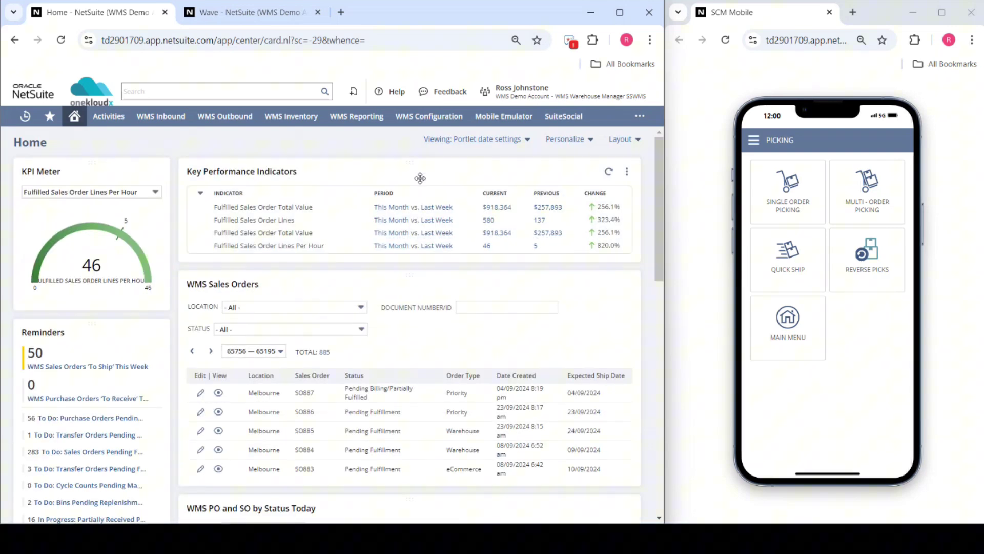
pyautogui.moveTo(410, 281); pyautogui.dragTo(413, 178)
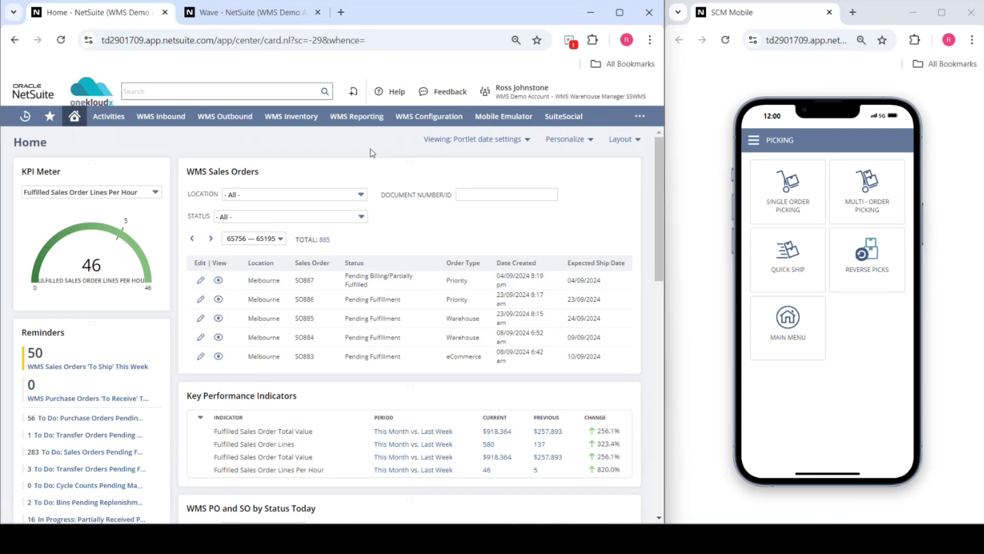
# Review the Create a Wave criteria templates, then go to the released wave WAVE171.
pyautogui.moveTo(226, 118)
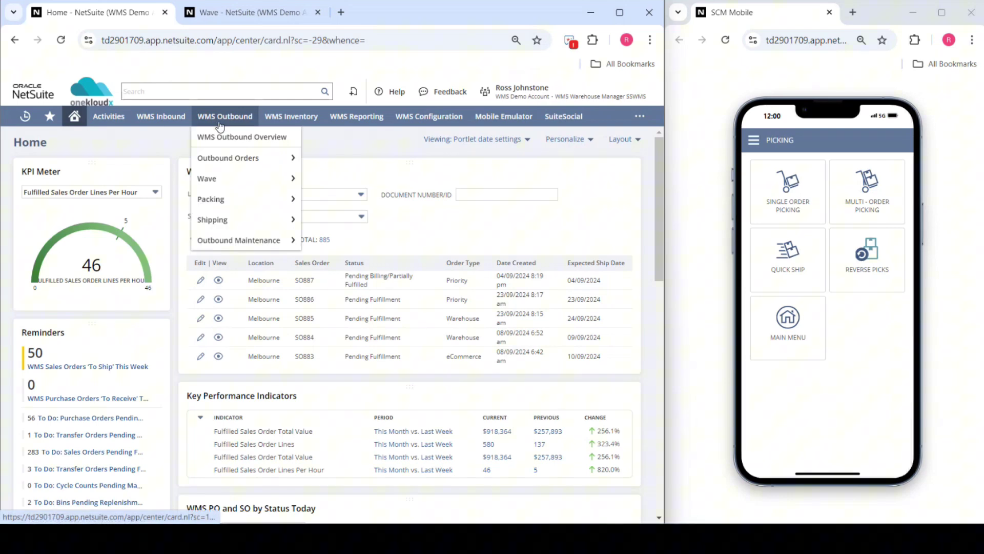
pyautogui.moveTo(235, 187)
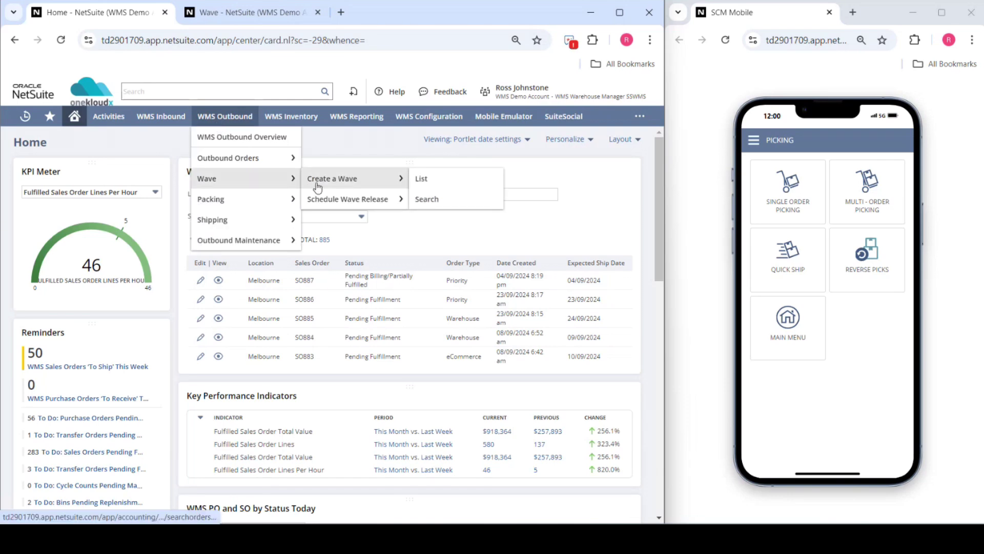
pyautogui.moveTo(322, 202)
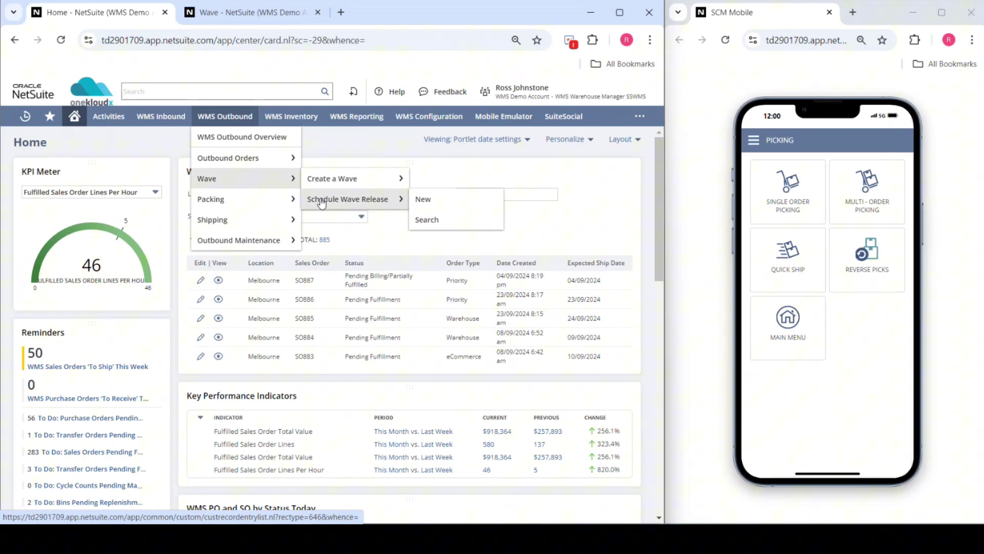
pyautogui.click(328, 180)
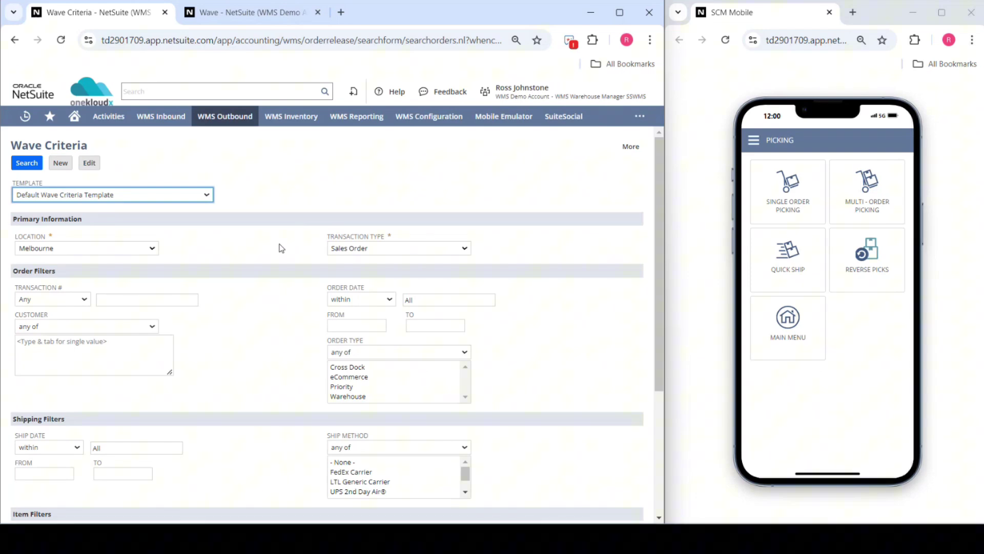
pyautogui.scroll(-1, 282, 246)
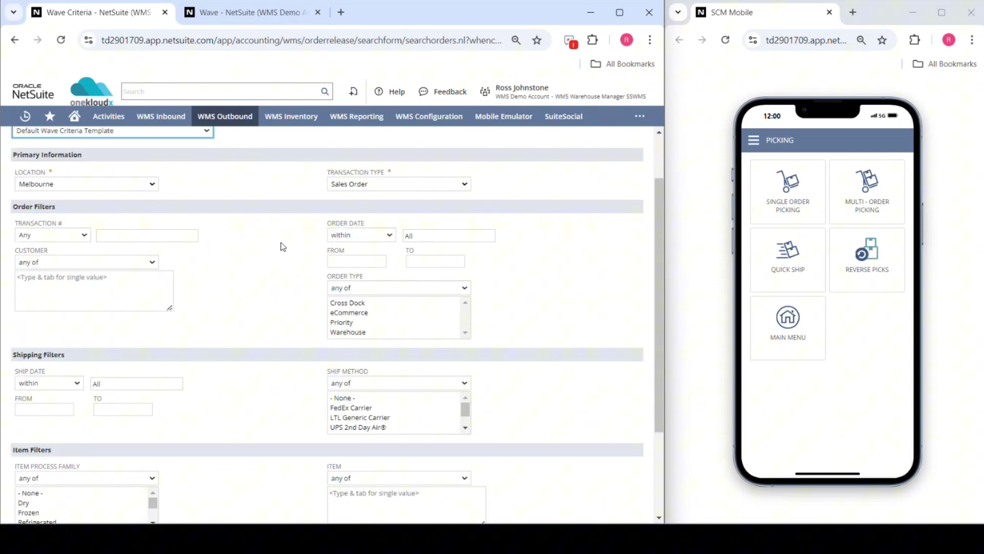
pyautogui.scroll(-2, 282, 246)
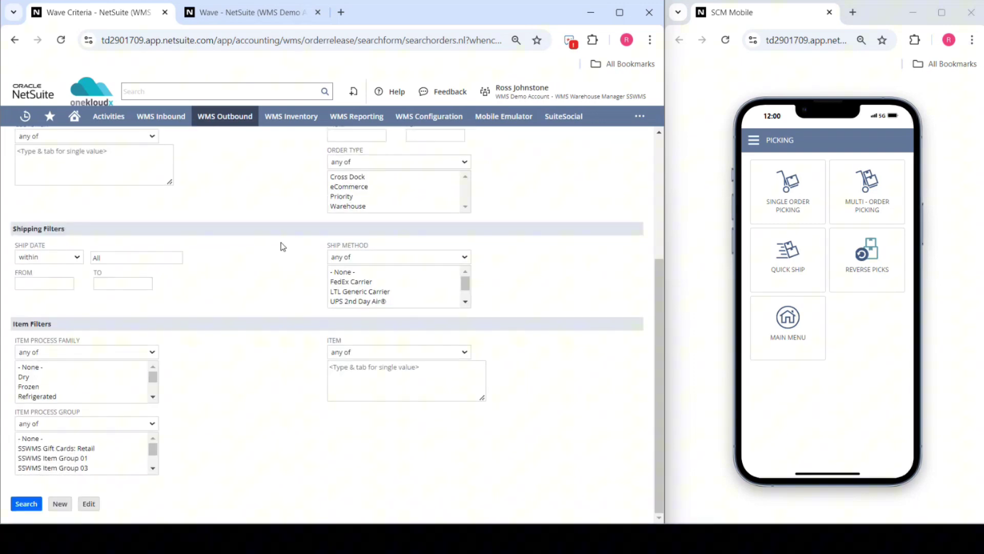
pyautogui.scroll(3, 283, 247)
pyautogui.click(198, 199)
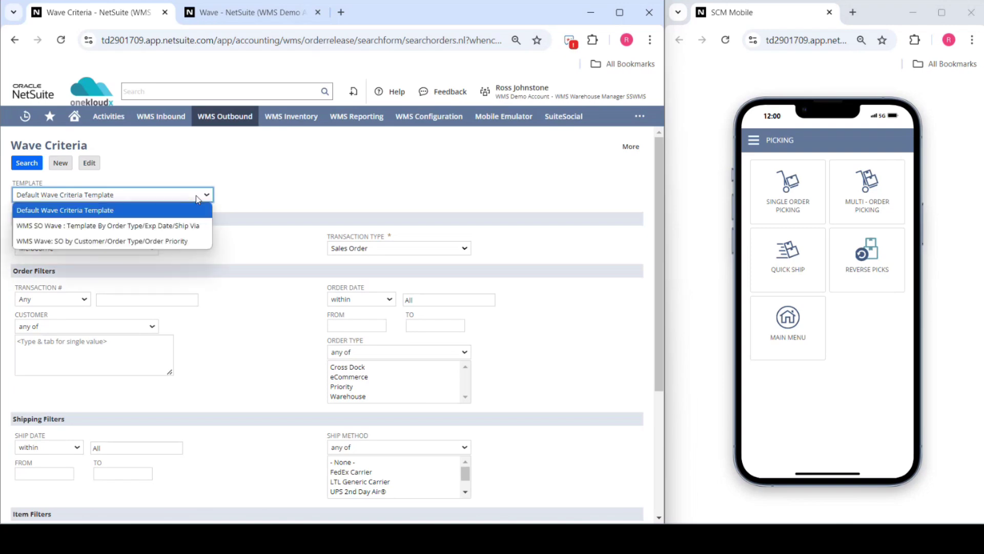
pyautogui.click(260, 13)
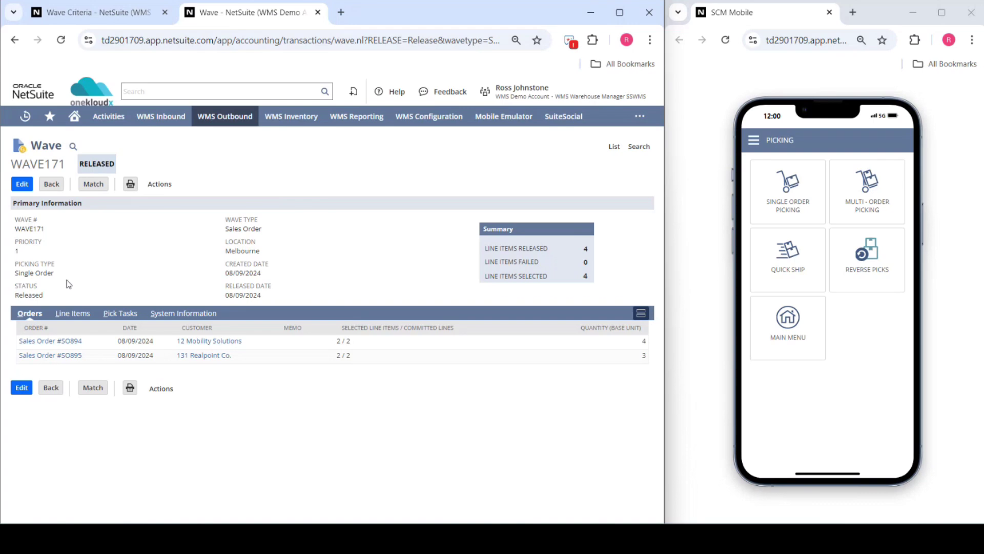
pyautogui.click(69, 313)
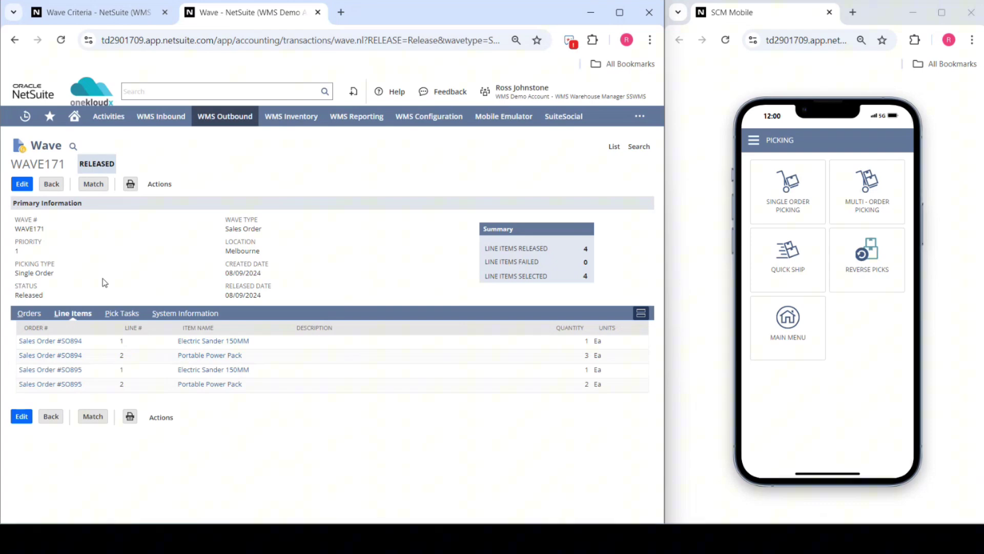
pyautogui.click(121, 314)
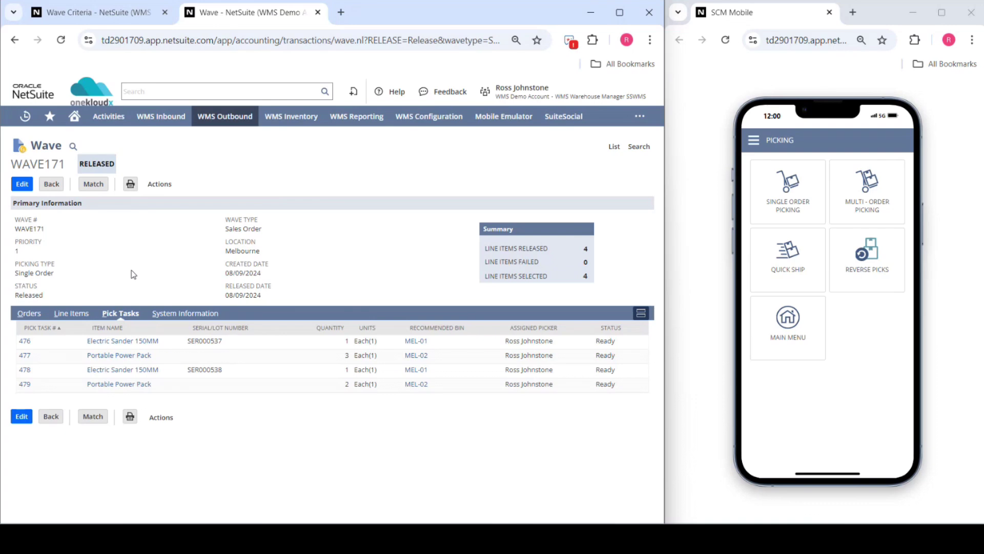
pyautogui.click(31, 313)
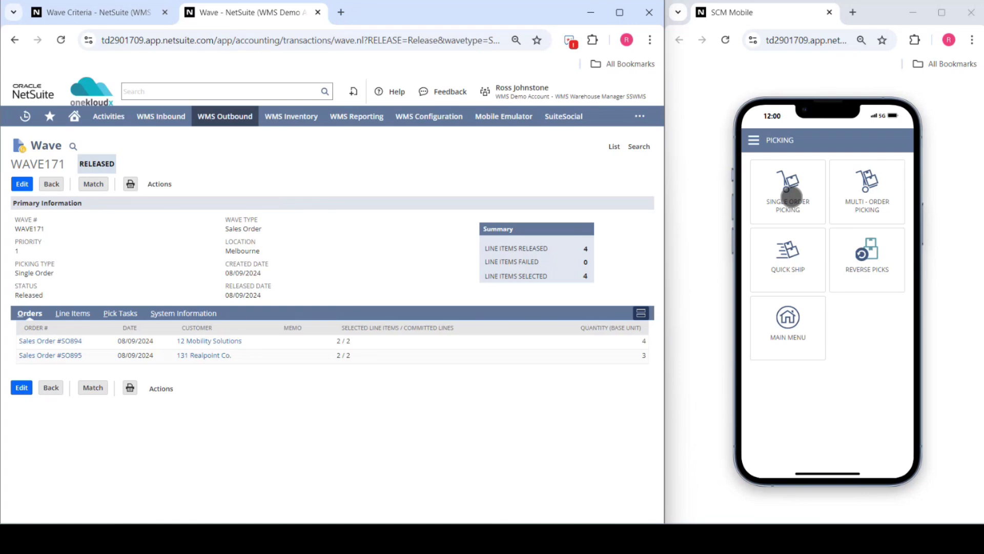
# Choose single-order picking of released sales orders and open SO894's pick tasks.
pyautogui.click(789, 195)
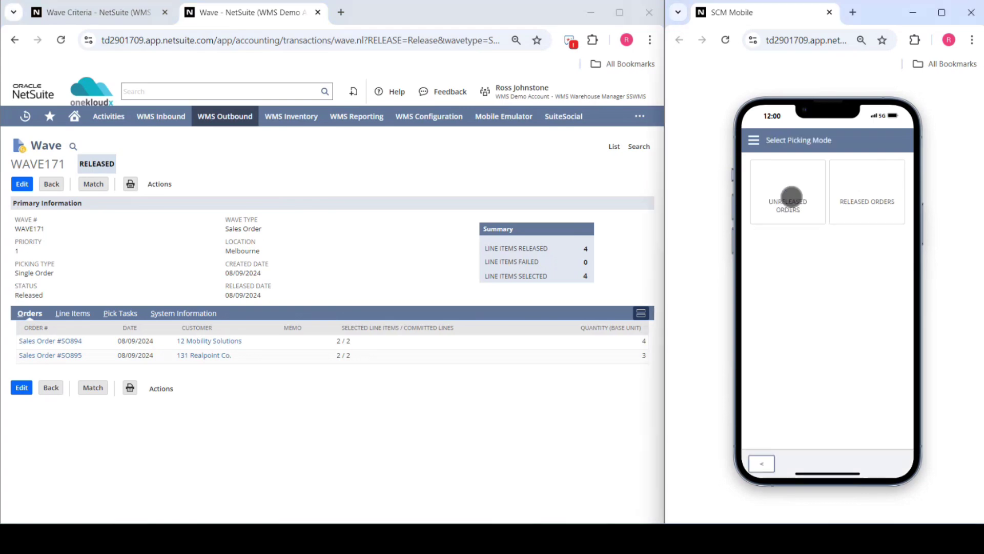
pyautogui.click(868, 199)
pyautogui.click(787, 203)
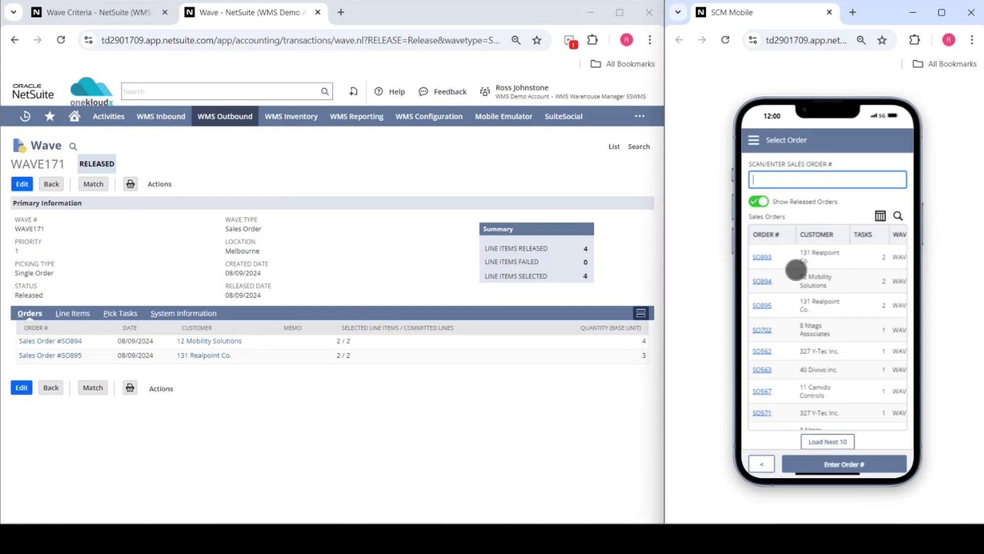
pyautogui.click(761, 286)
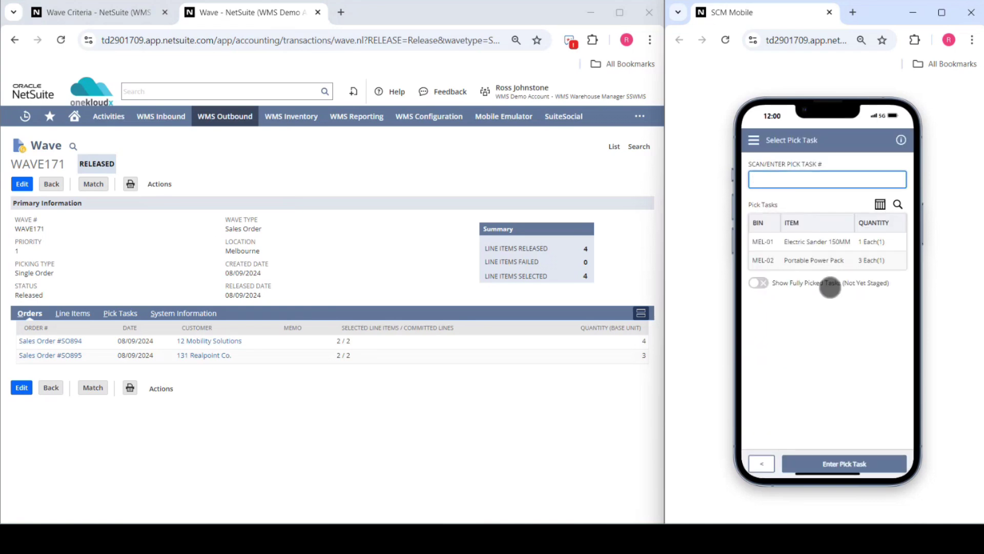
# Pick 1 Electric Sander 150MM from bin MEL-01.
pyautogui.click(823, 242)
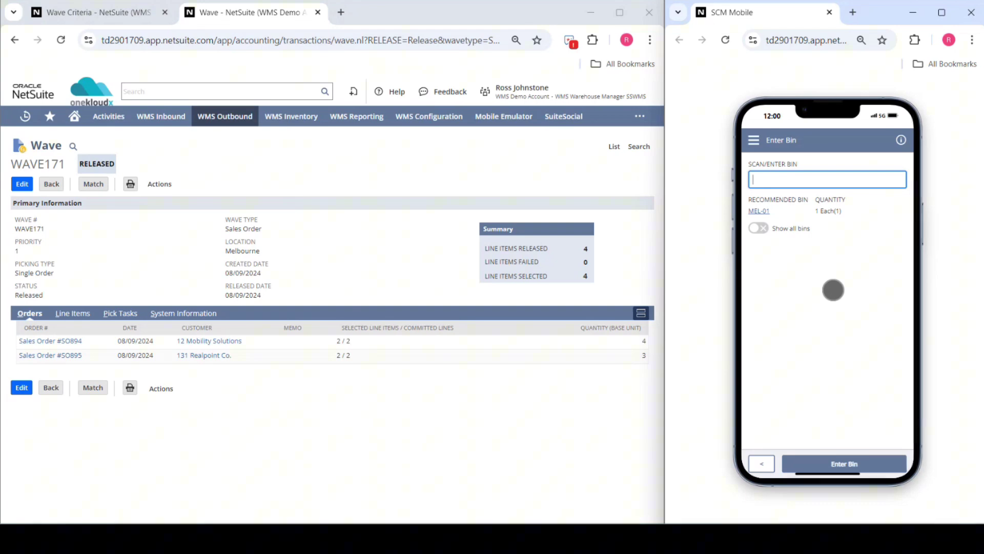
pyautogui.click(769, 214)
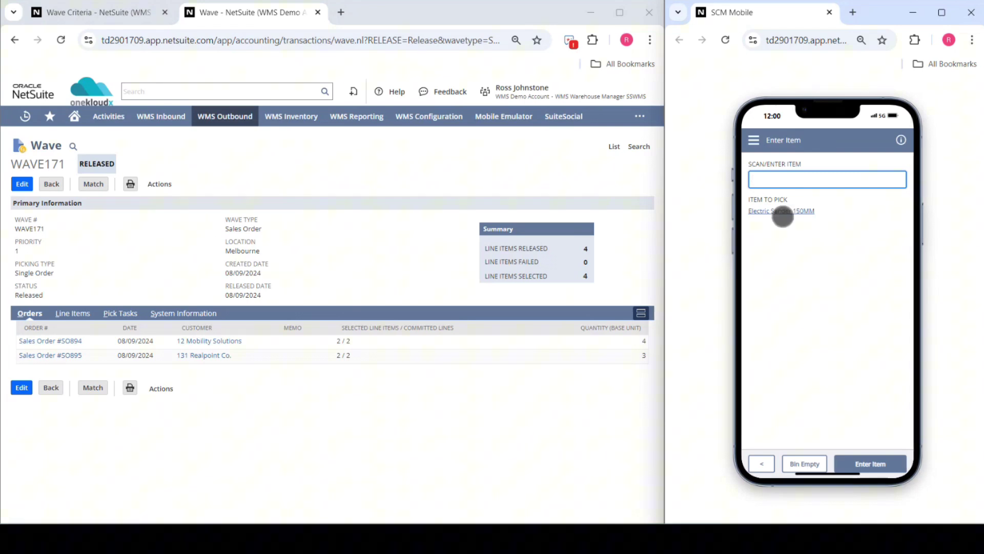
pyautogui.click(778, 210)
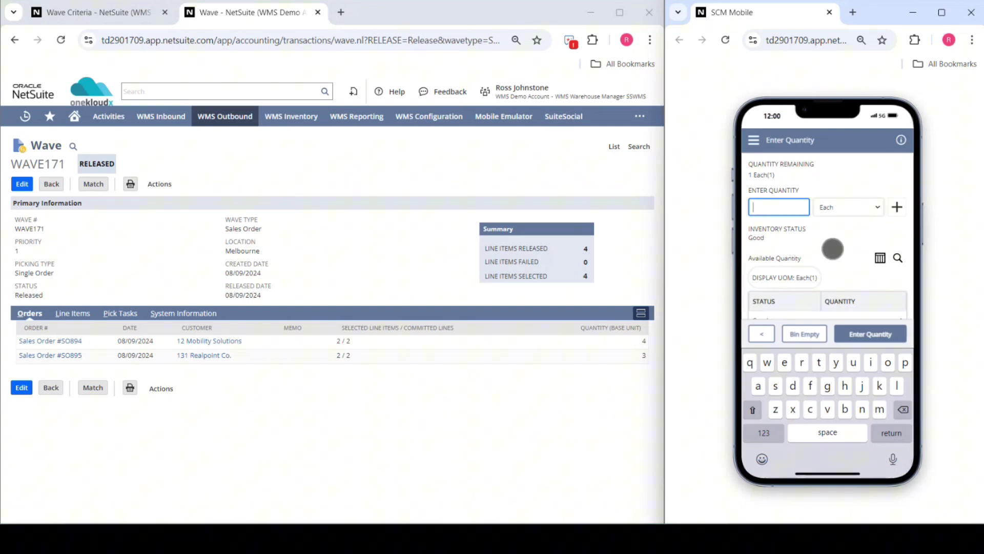
pyautogui.write('1')
pyautogui.click(833, 249)
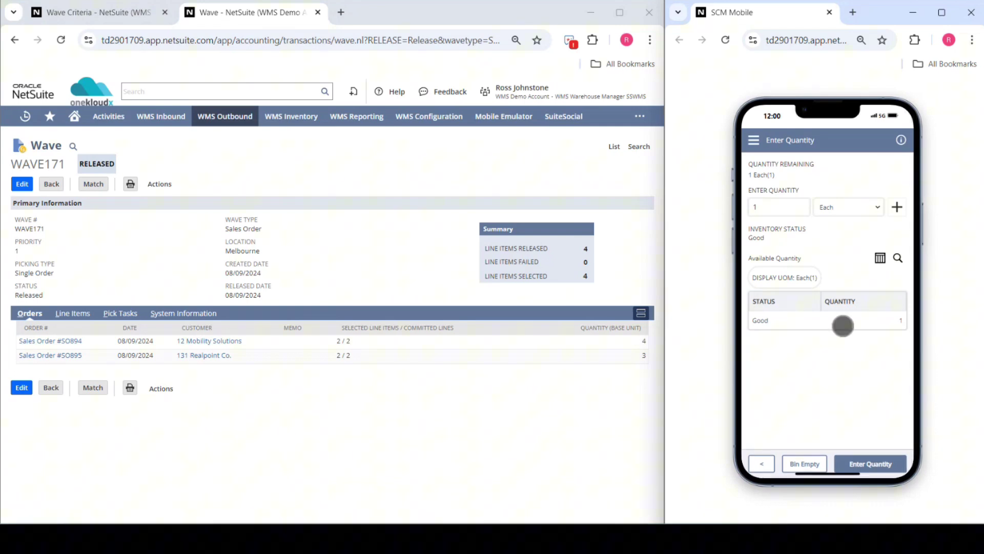
pyautogui.click(875, 463)
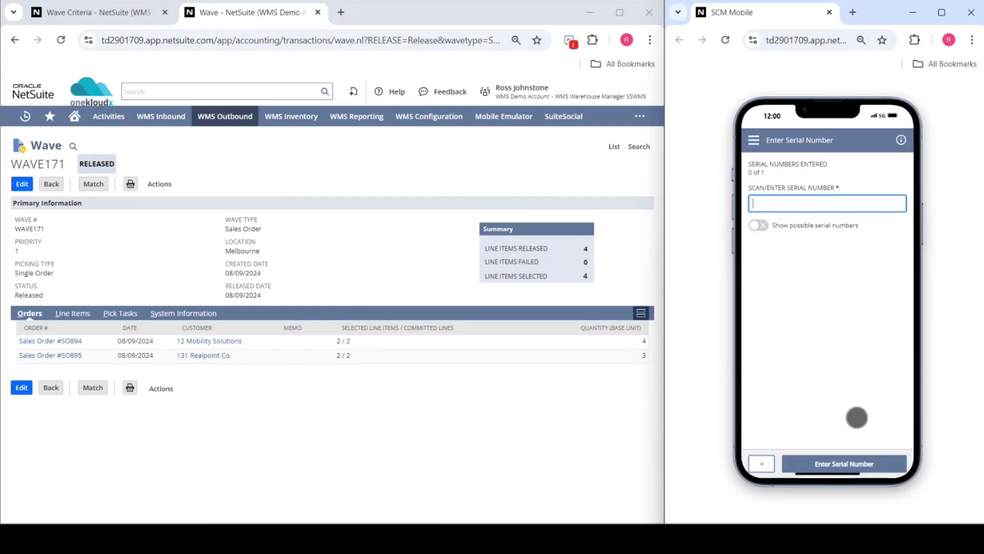
# Copy serial SER000537 from the list into the serial field and submit it.
pyautogui.click(758, 225)
pyautogui.moveTo(793, 279); pyautogui.dragTo(752, 285)
pyautogui.hotkey('ctrl', 'c')
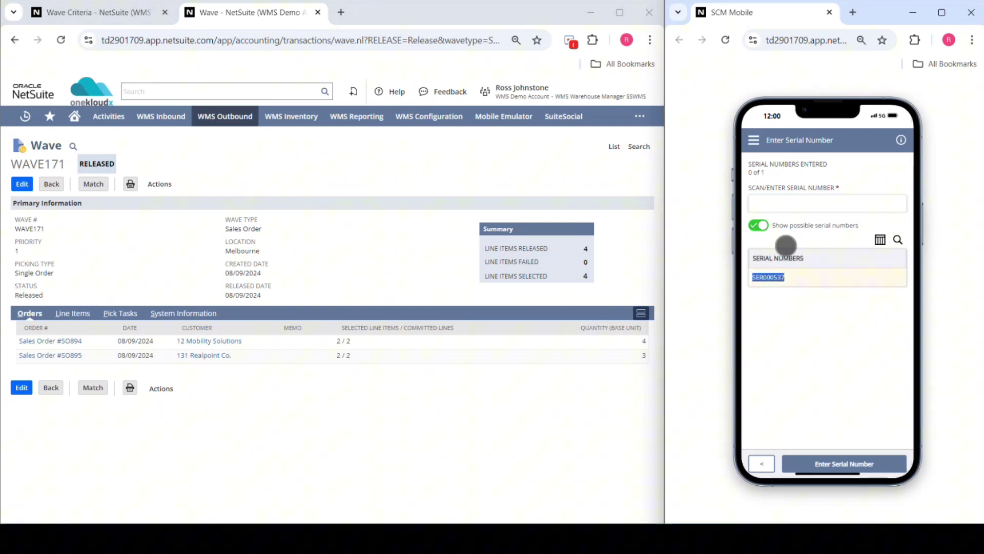
pyautogui.click(794, 202)
pyautogui.hotkey('ctrl', 'v')
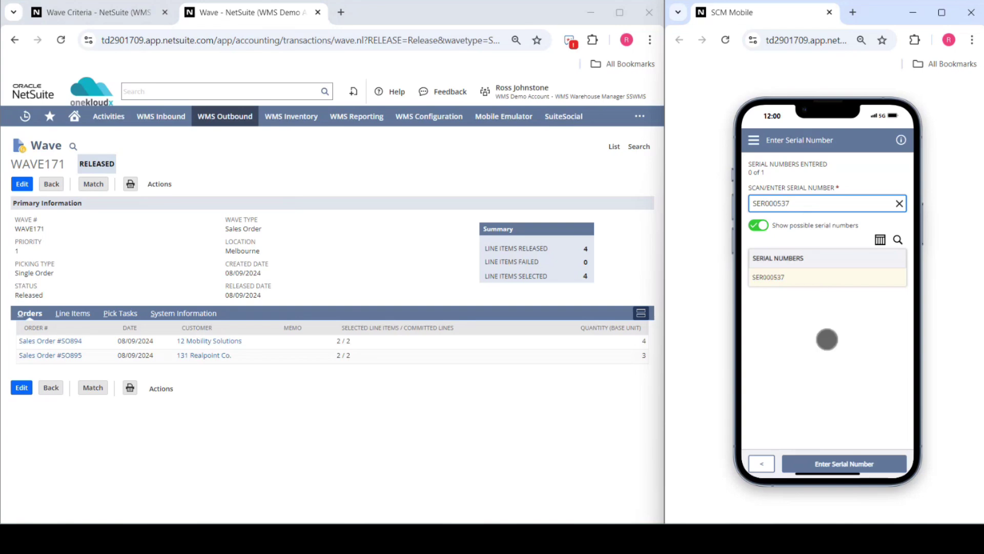
pyautogui.click(827, 340)
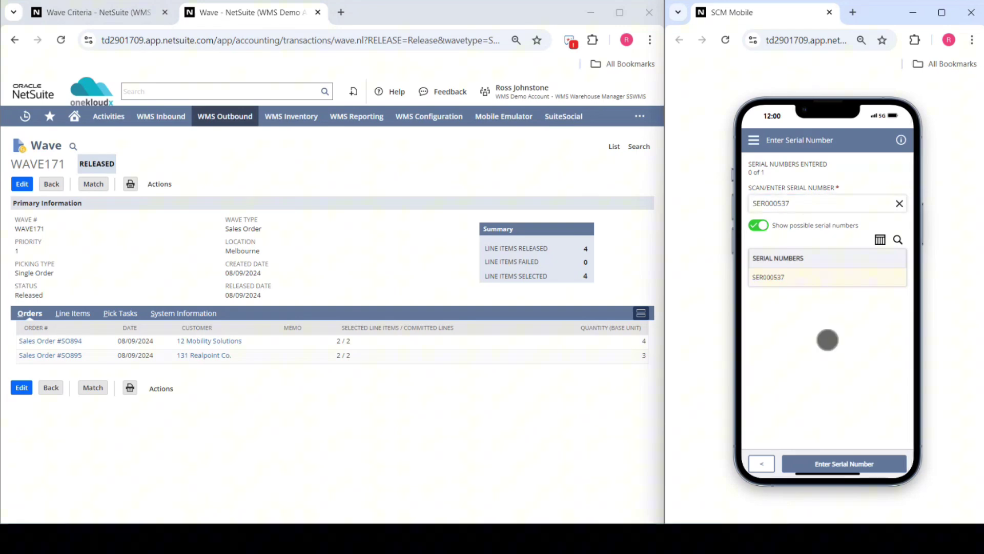
pyautogui.click(861, 463)
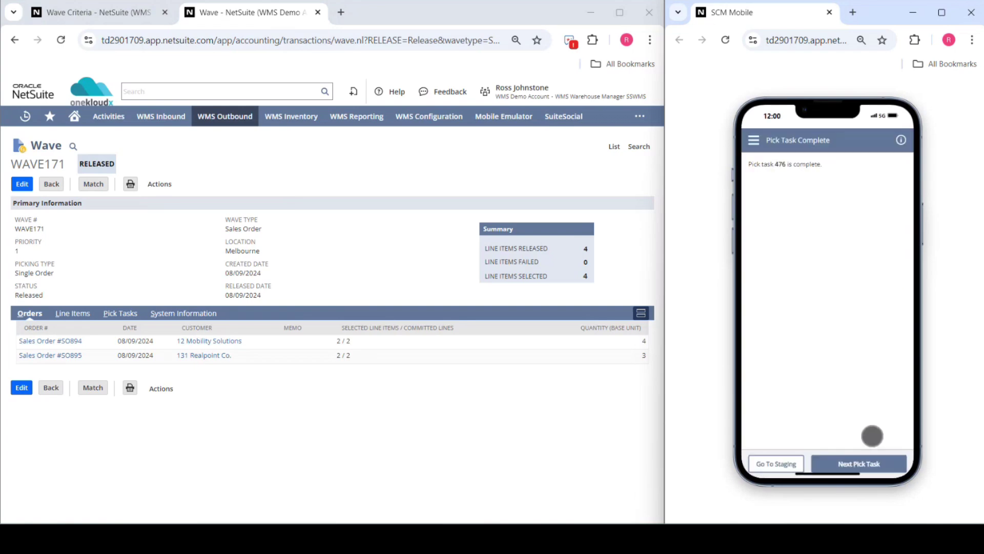
# Pick 3 Portable Power Packs from bin MEL-02 on the next pick task.
pyautogui.click(870, 474)
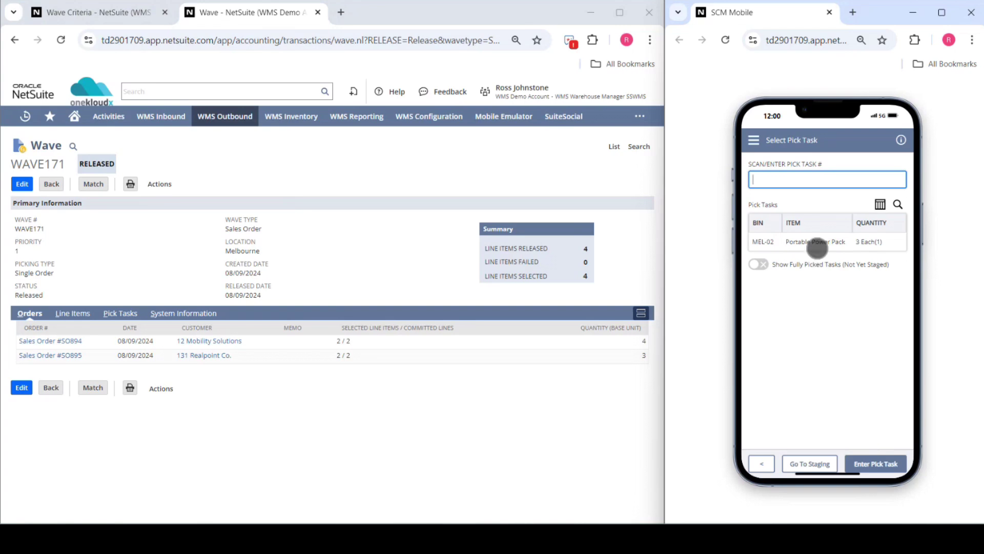
pyautogui.click(815, 243)
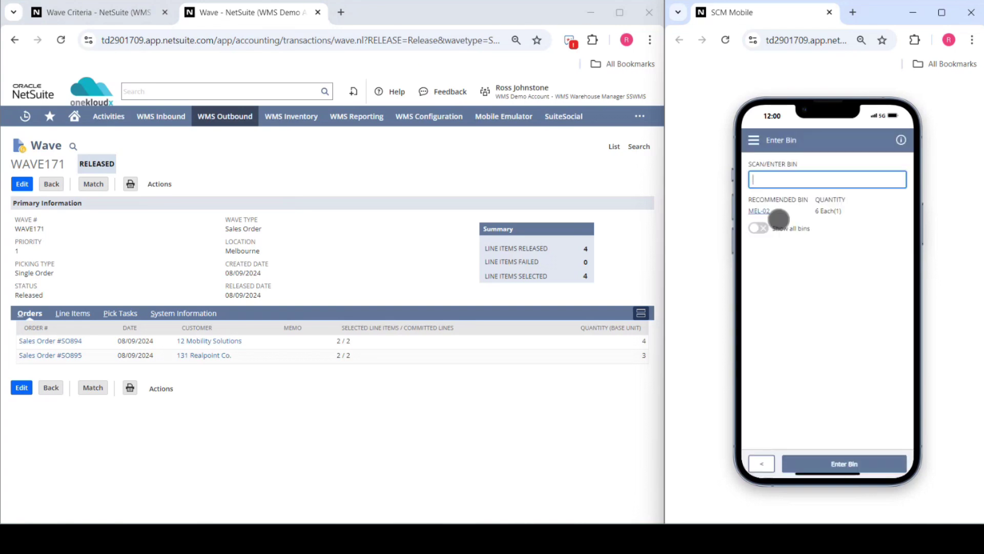
pyautogui.click(759, 212)
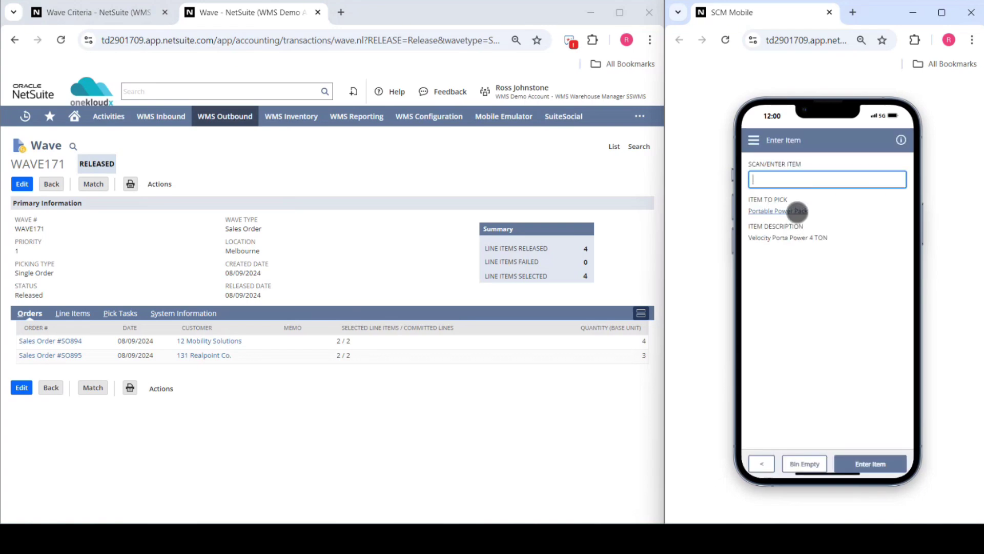
pyautogui.click(797, 211)
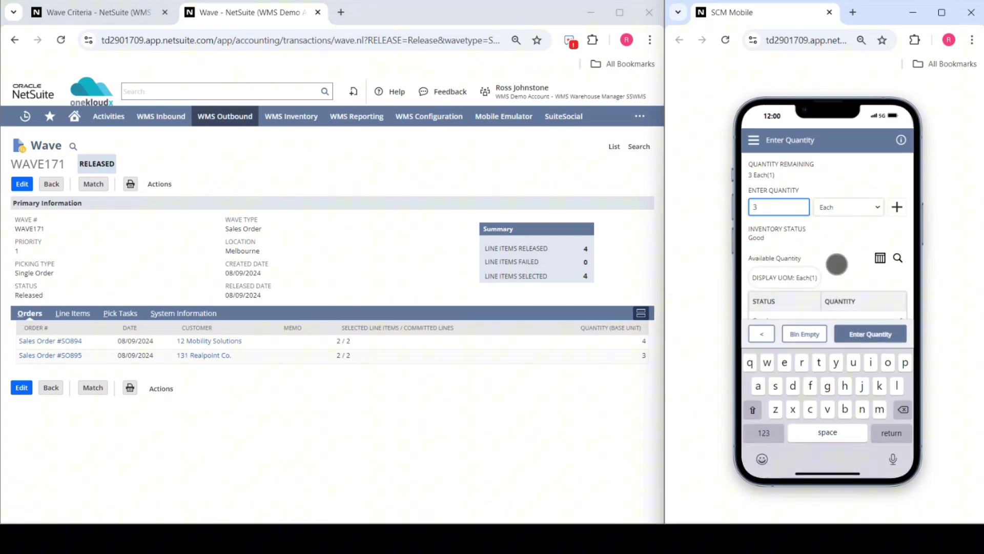
pyautogui.click(837, 264)
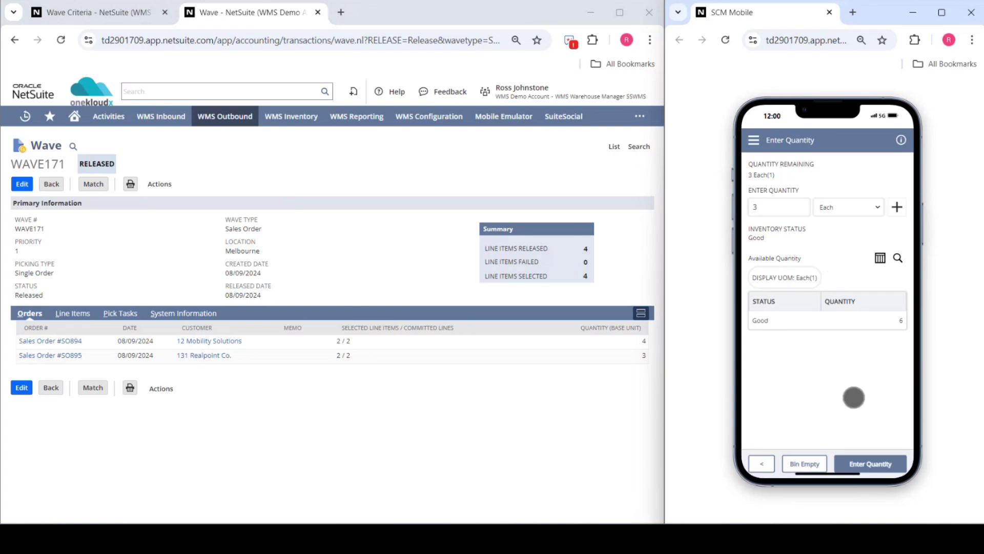
pyautogui.click(870, 467)
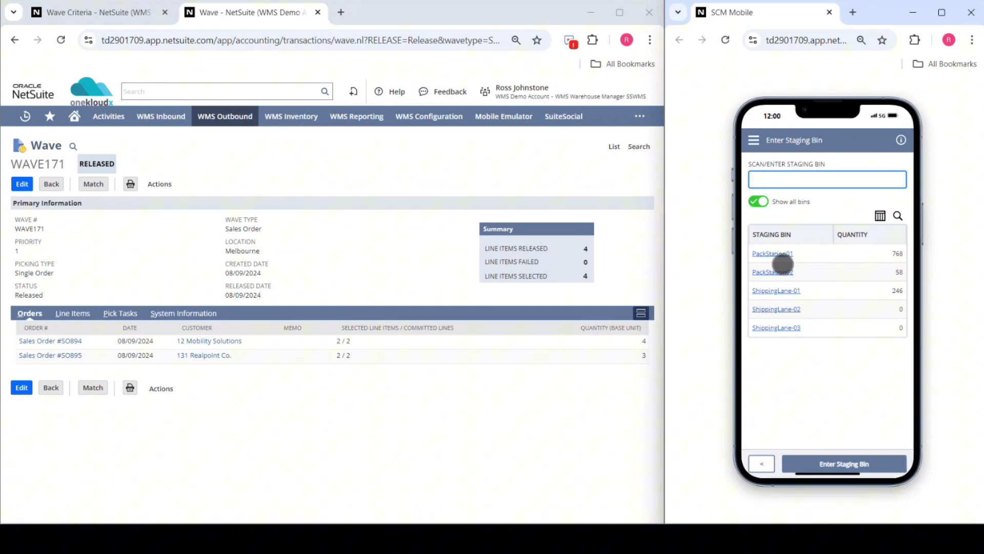
# Stage SO894's items to PackStation01, continue to the next order, and refresh WAVE171.
pyautogui.click(775, 254)
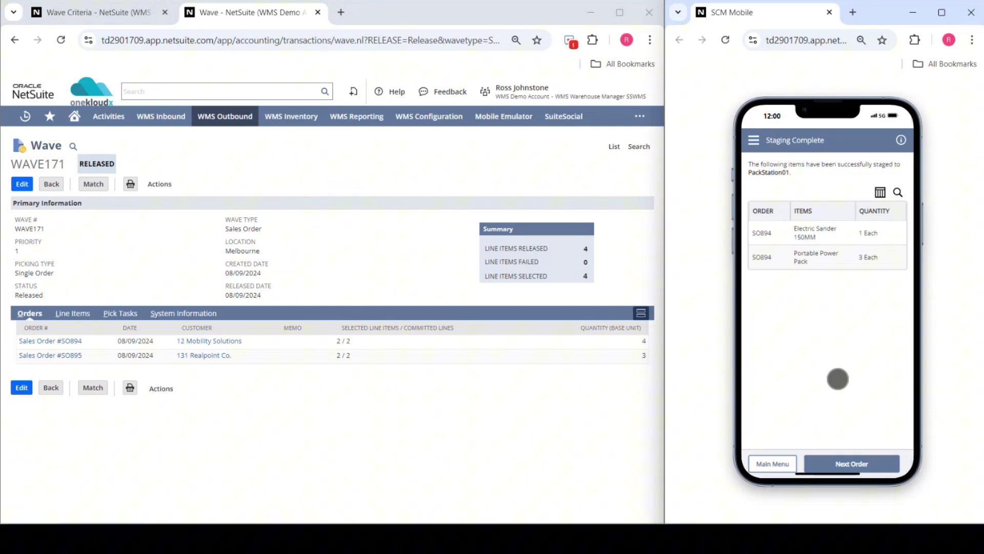
pyautogui.click(852, 465)
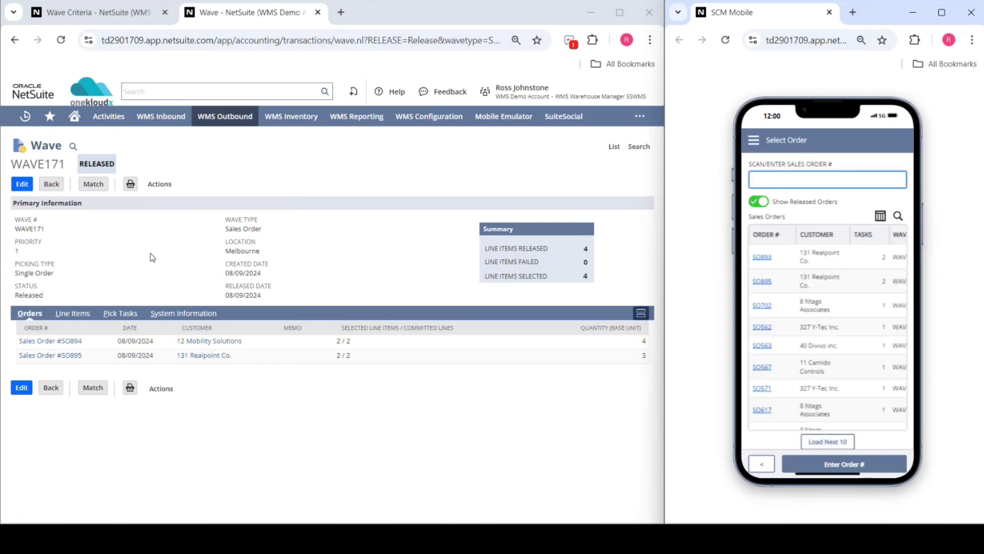
pyautogui.click(62, 43)
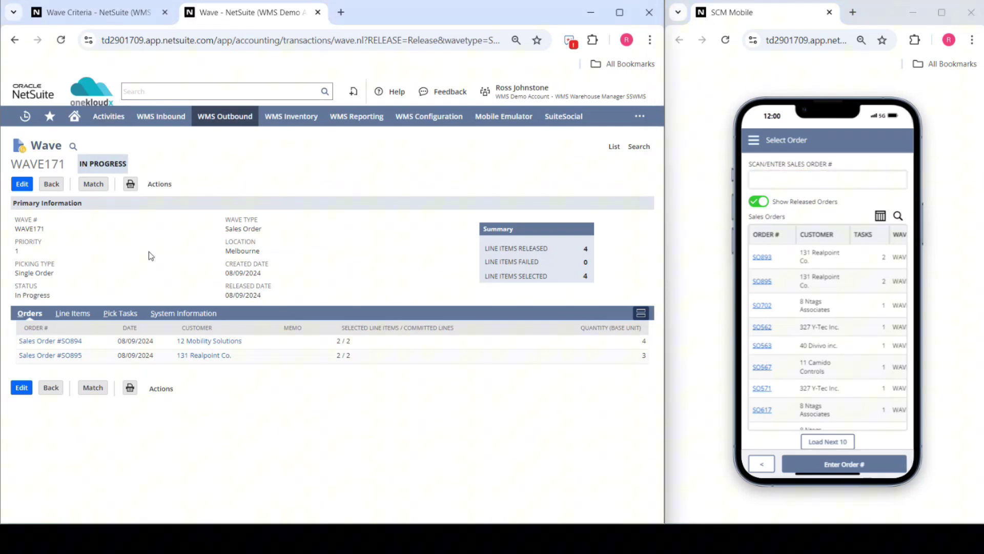
pyautogui.click(119, 313)
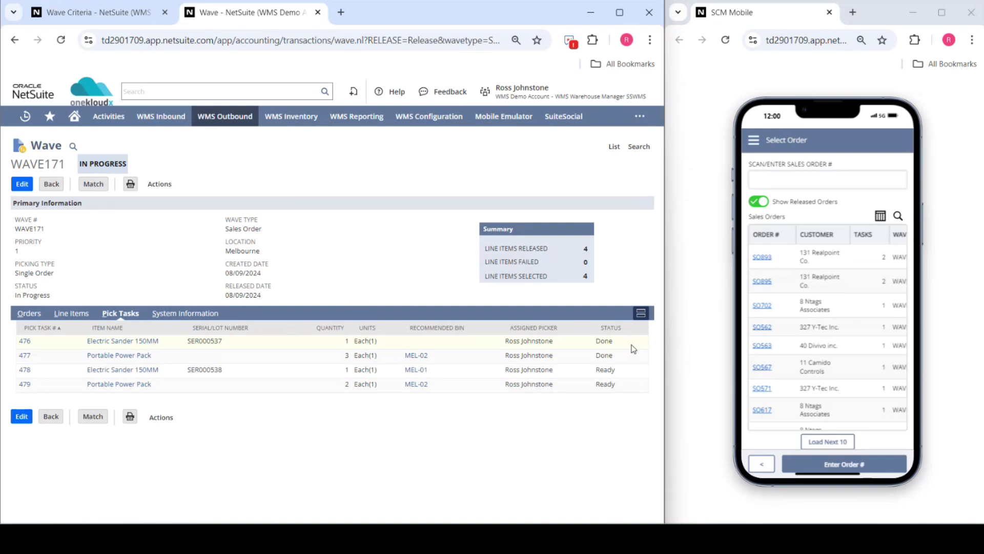
pyautogui.click(27, 315)
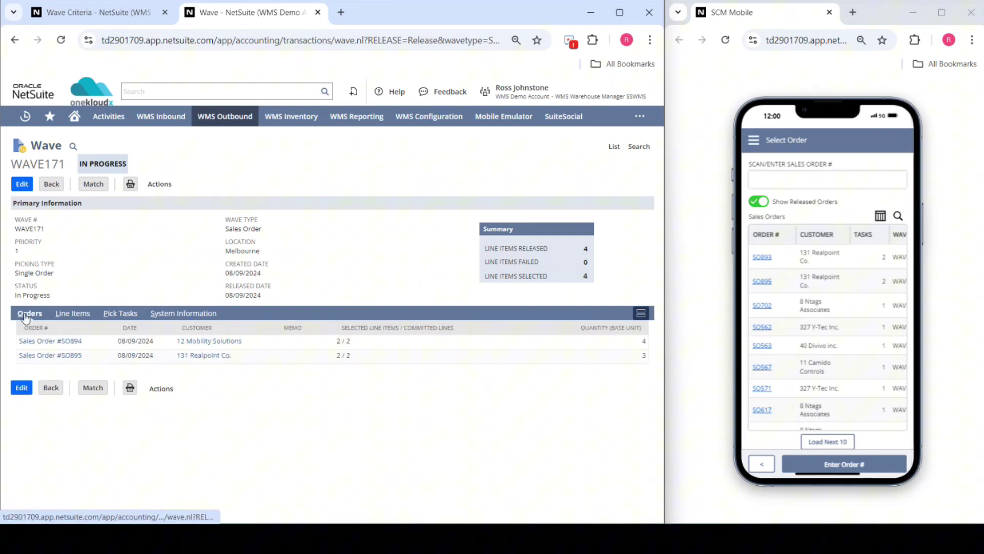
# Open item fulfillment IF861 from Sales Order #SO894's related records.
pyautogui.middleClick(61, 342)
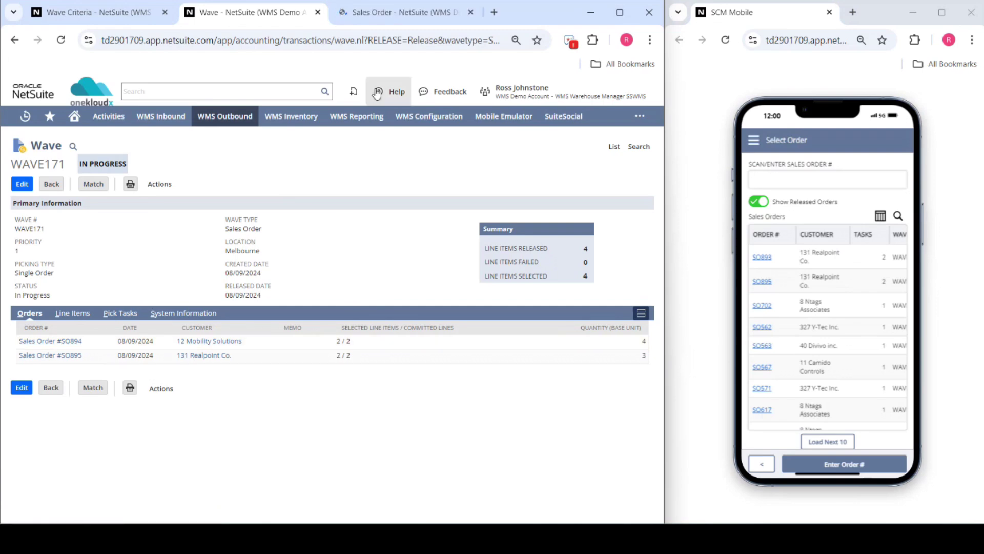
pyautogui.click(386, 15)
pyautogui.scroll(-5, 135, 312)
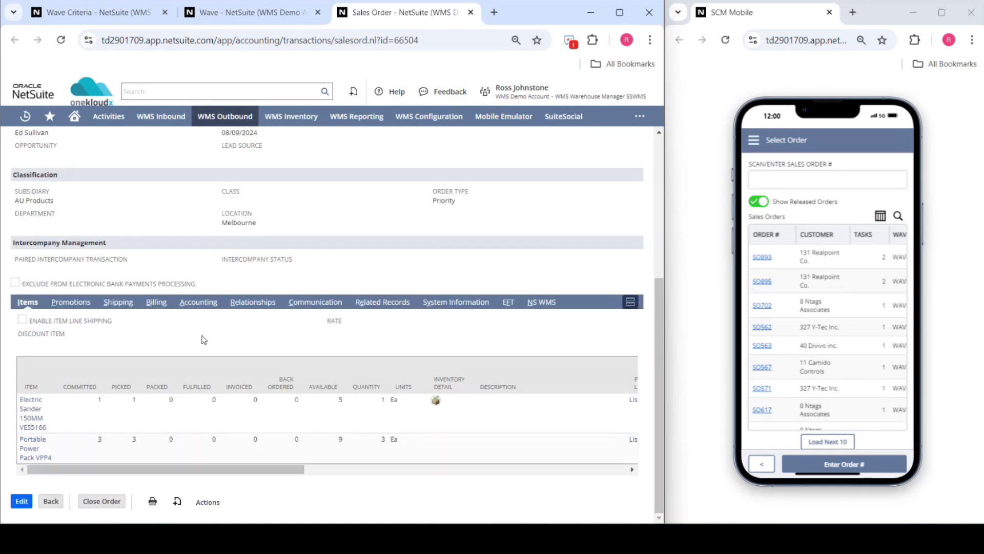
pyautogui.click(375, 302)
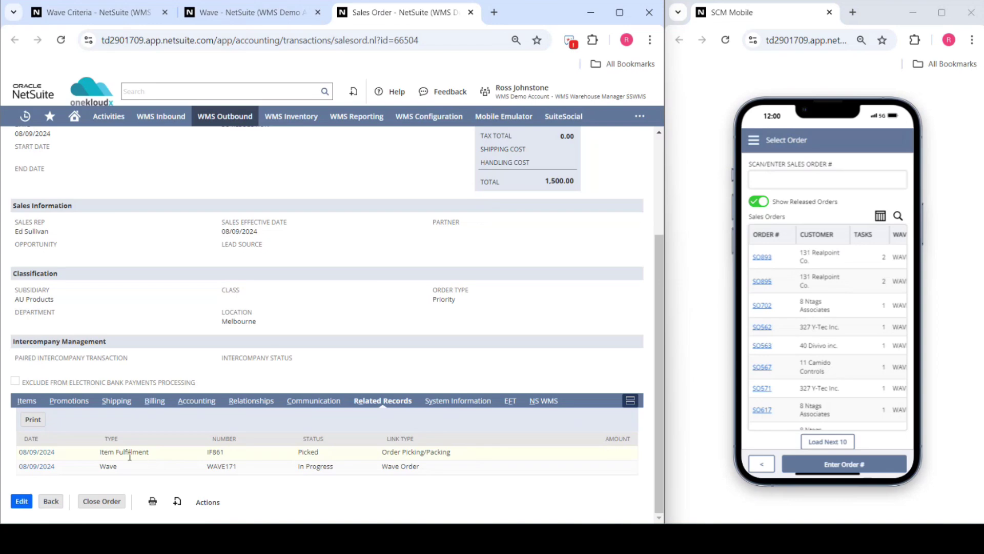
pyautogui.click(45, 454)
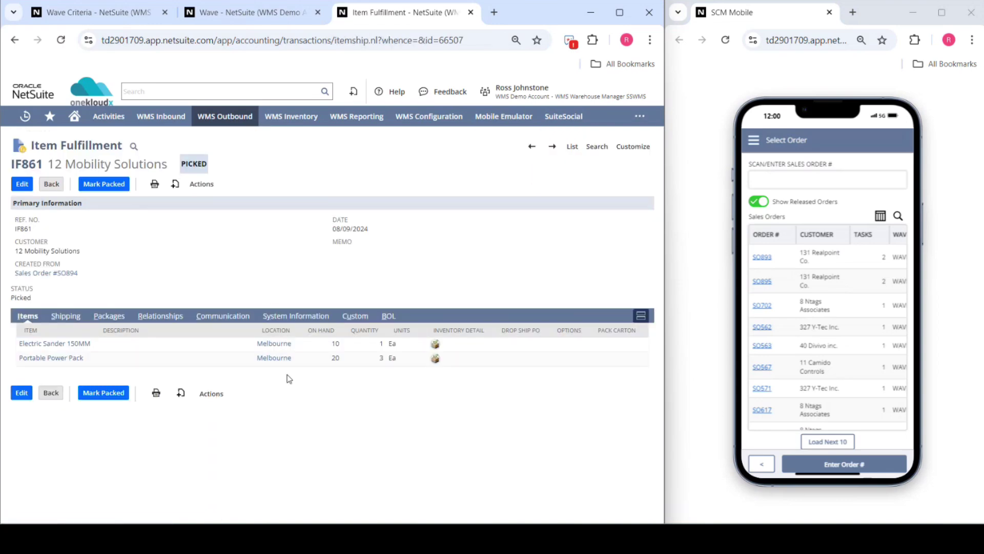
# Start sales-order packing in SCM Mobile without selecting a weighing scale.
pyautogui.click(435, 345)
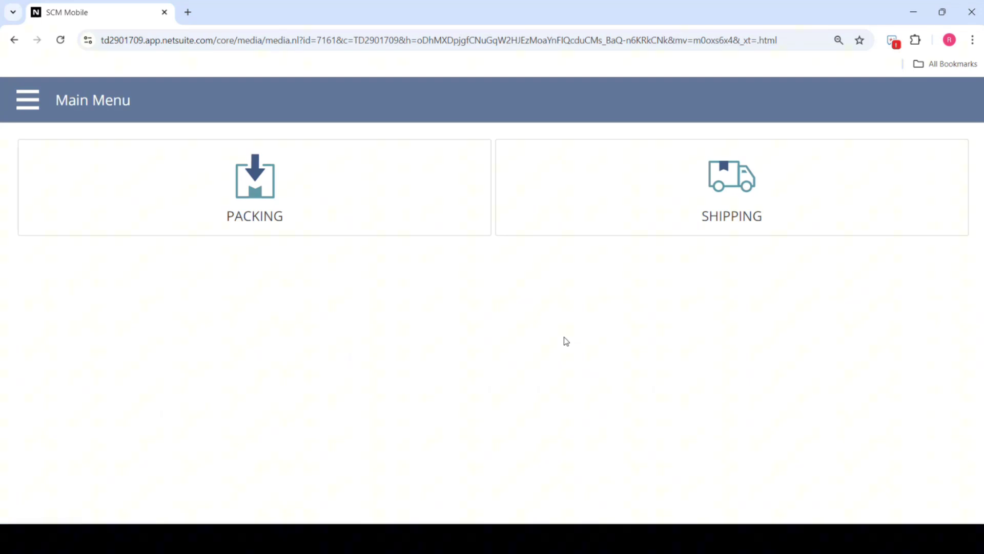
pyautogui.click(253, 197)
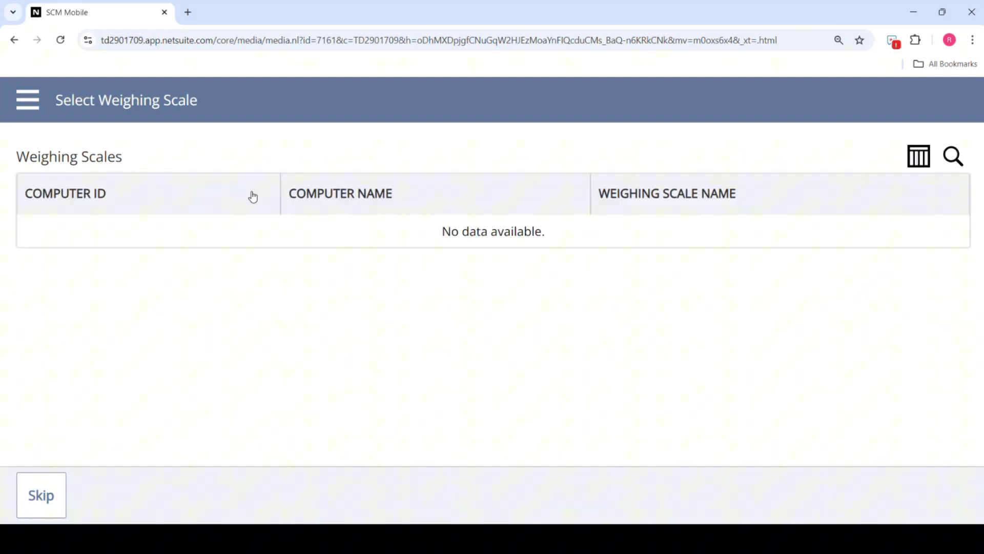
pyautogui.click(42, 499)
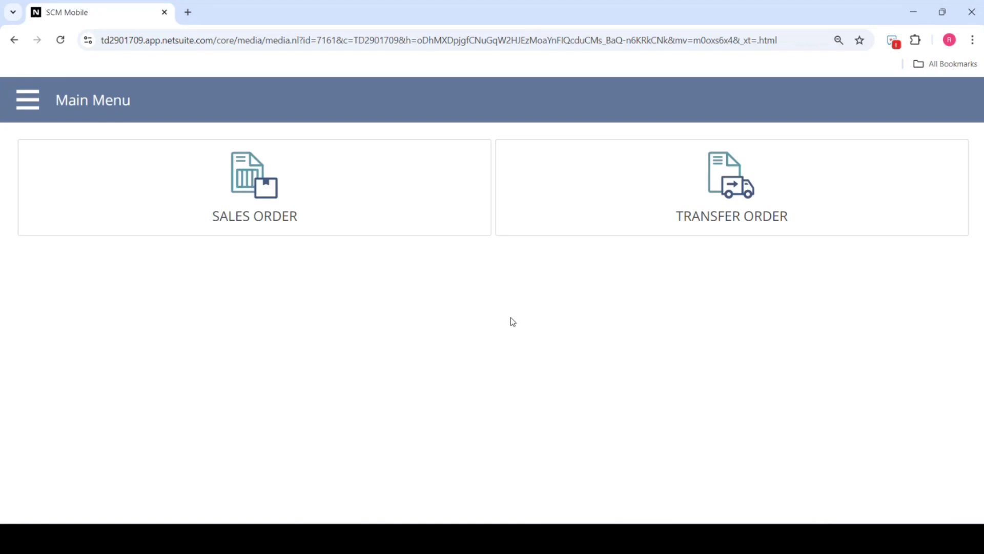
pyautogui.click(266, 208)
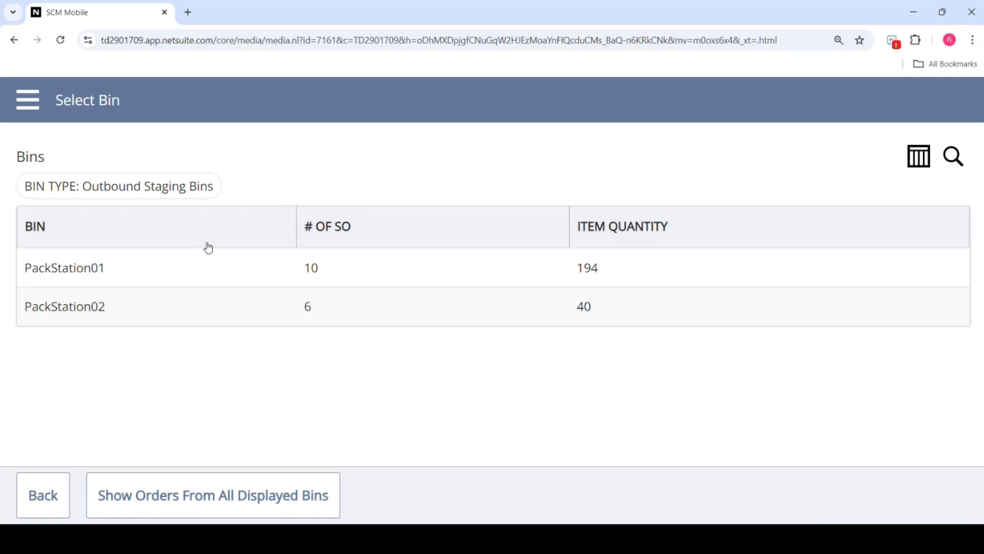
# Pack from PackStation01, check the order list's sort settings, and tick SO894.
pyautogui.click(109, 269)
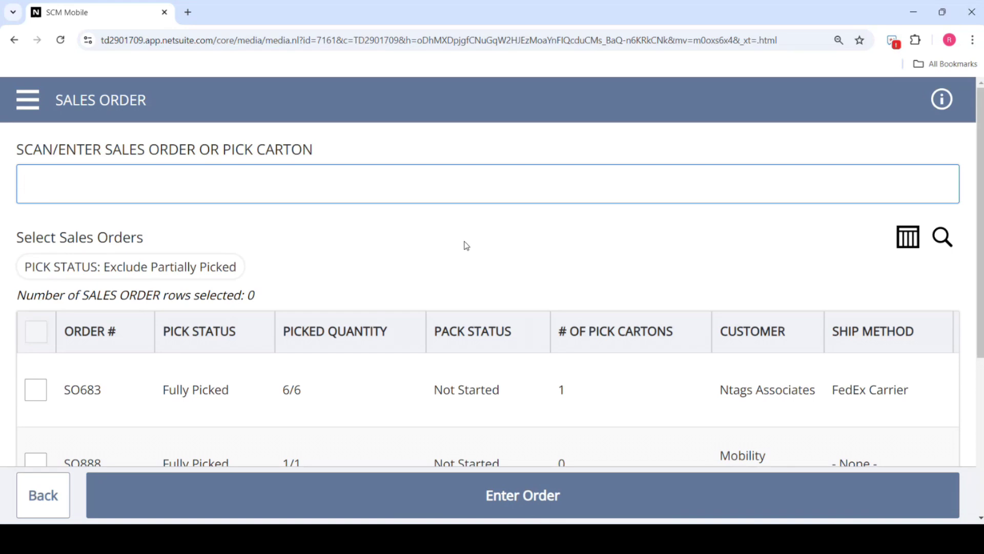
pyautogui.click(910, 239)
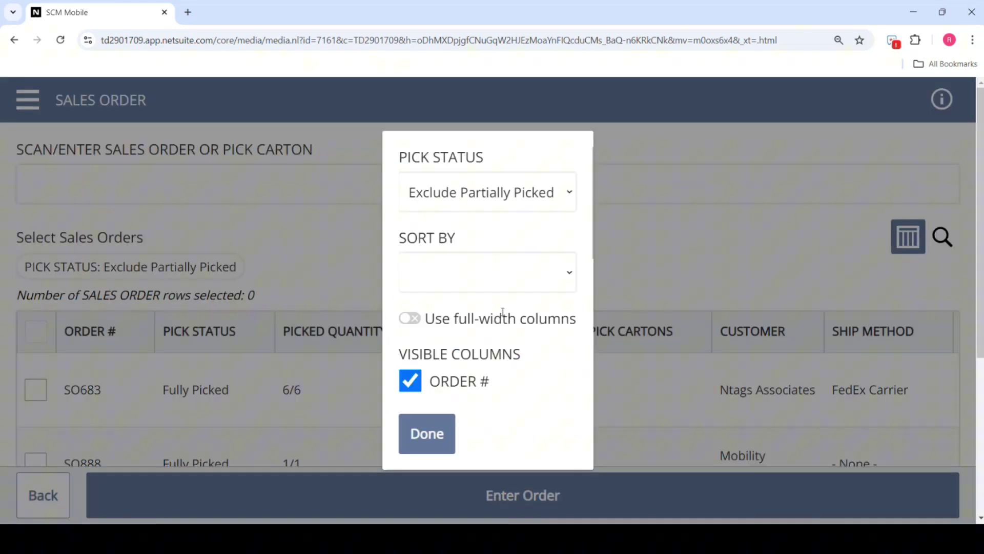
pyautogui.click(502, 284)
pyautogui.click(501, 285)
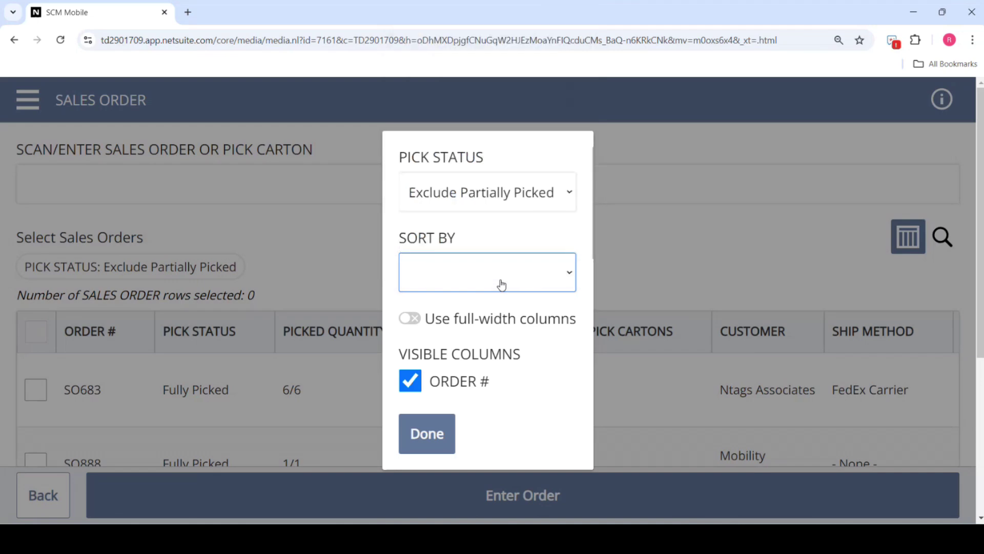
pyautogui.scroll(-3, 507, 333)
pyautogui.scroll(-3, 507, 334)
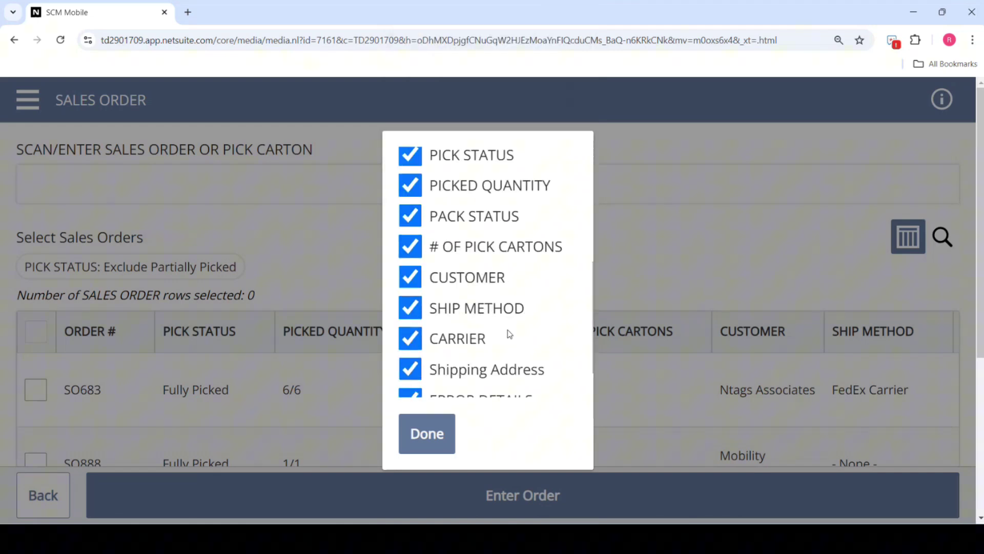
pyautogui.click(436, 437)
pyautogui.scroll(-3, 266, 276)
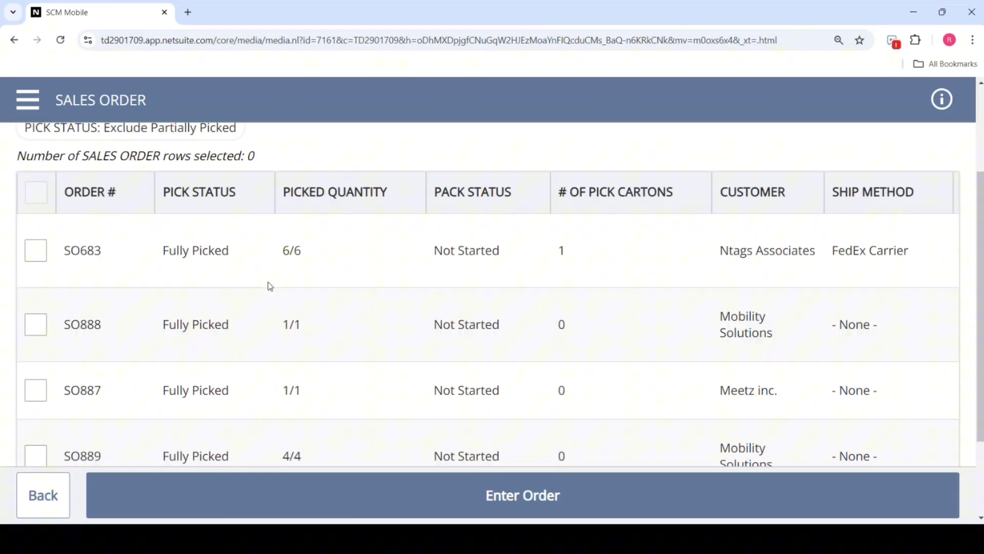
pyautogui.scroll(-2, 266, 287)
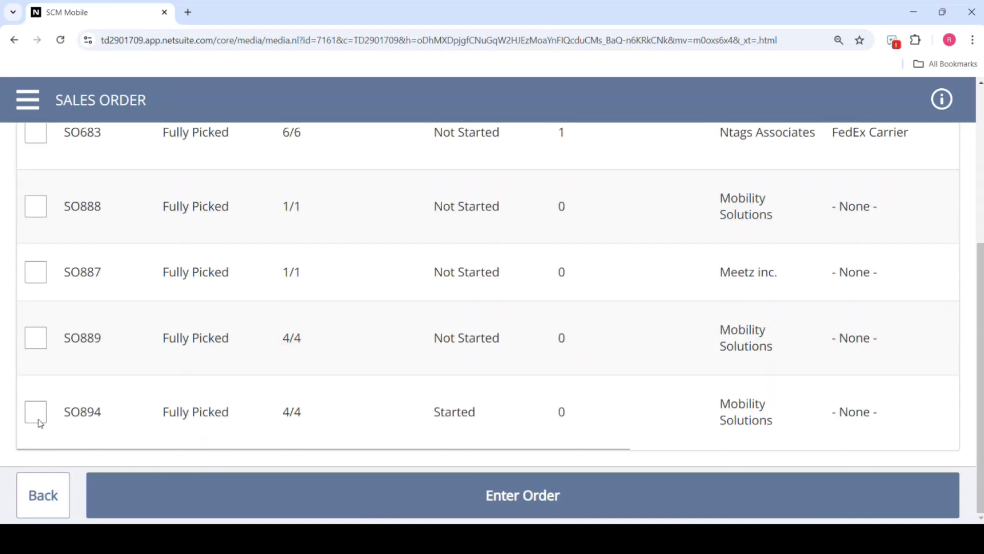
pyautogui.click(39, 420)
# Add carton-35 to SO894 and pack 3 Portable Power Packs into it.
pyautogui.click(519, 494)
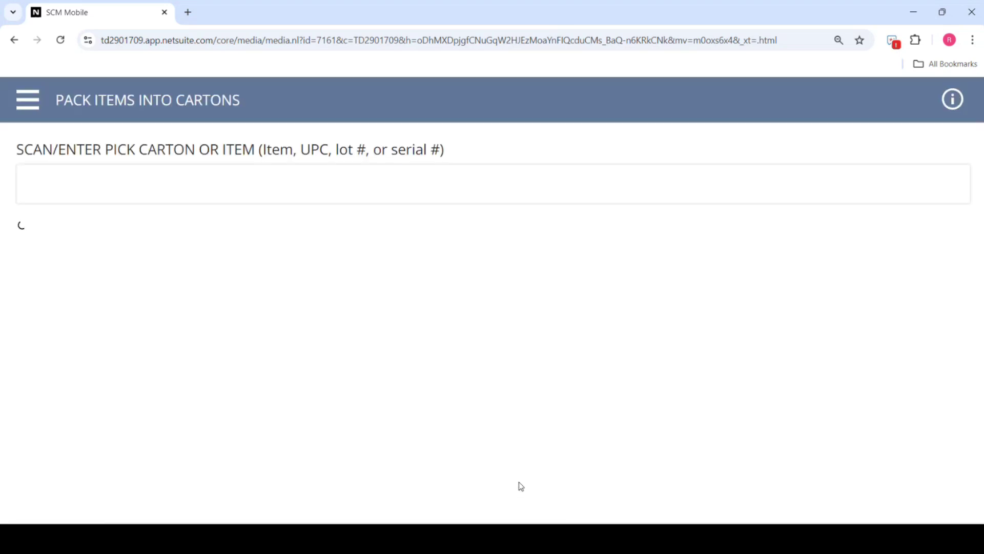
pyautogui.write('carton-35')
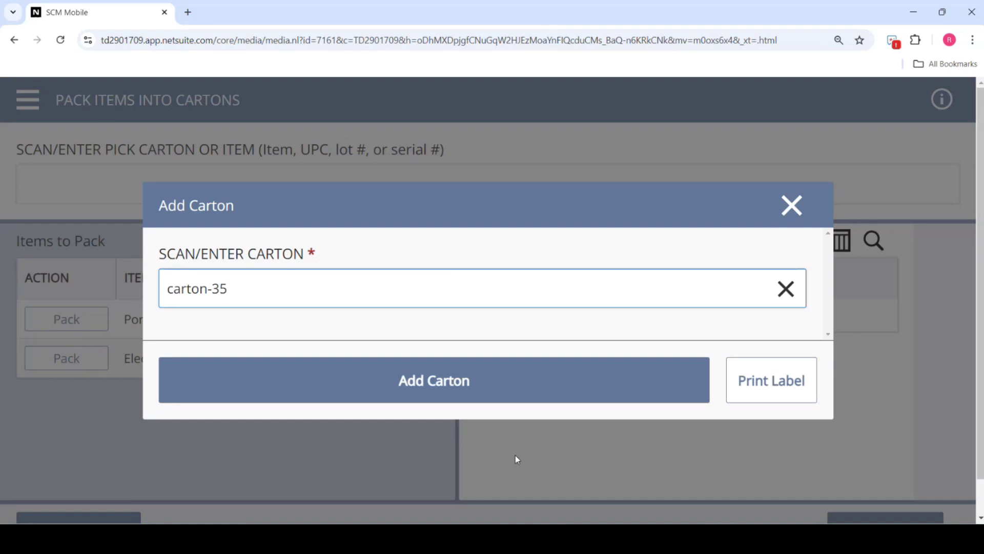
pyautogui.click(472, 383)
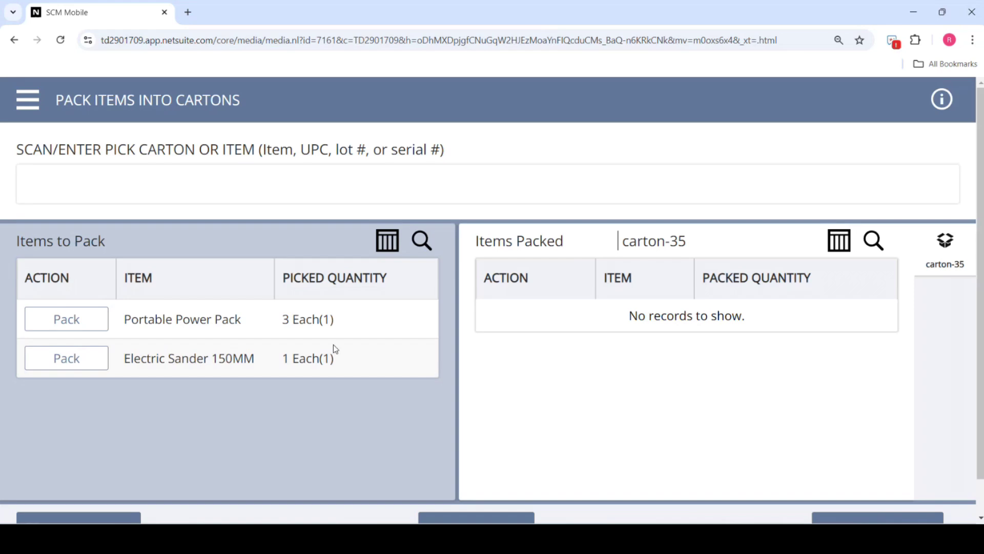
pyautogui.click(74, 321)
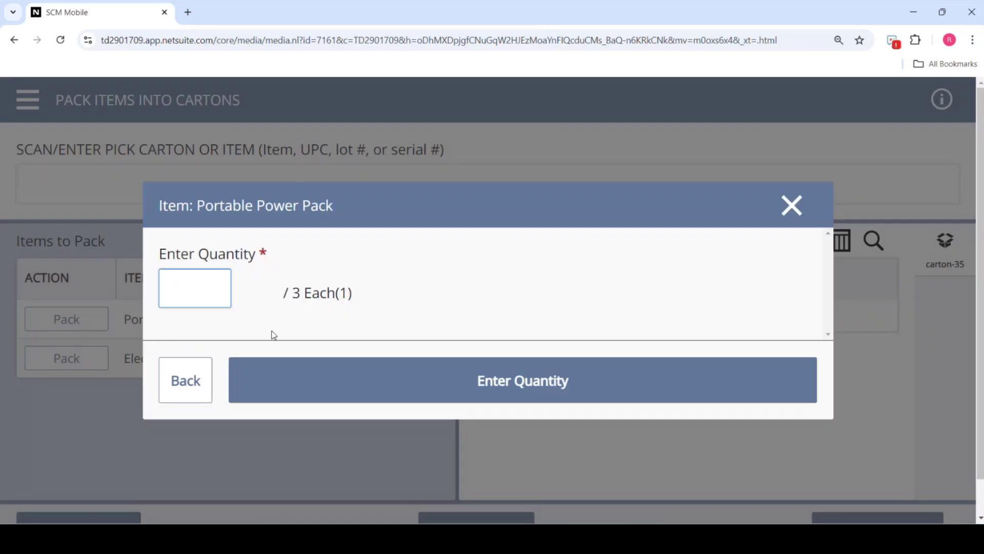
pyautogui.write('3')
pyautogui.click(407, 385)
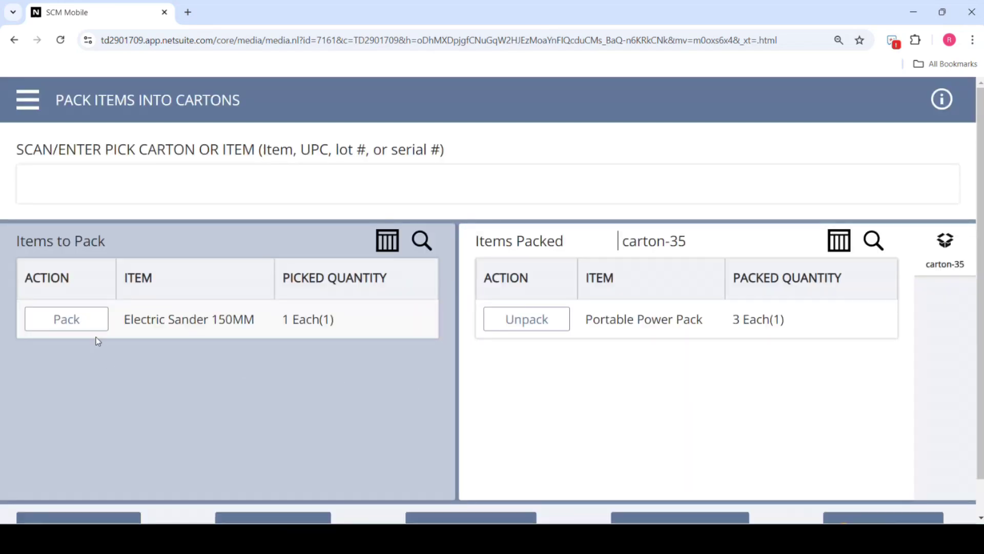
# Pack the Electric Sander 150MM into carton-35 with serial SER000537.
pyautogui.scroll(-1, 107, 366)
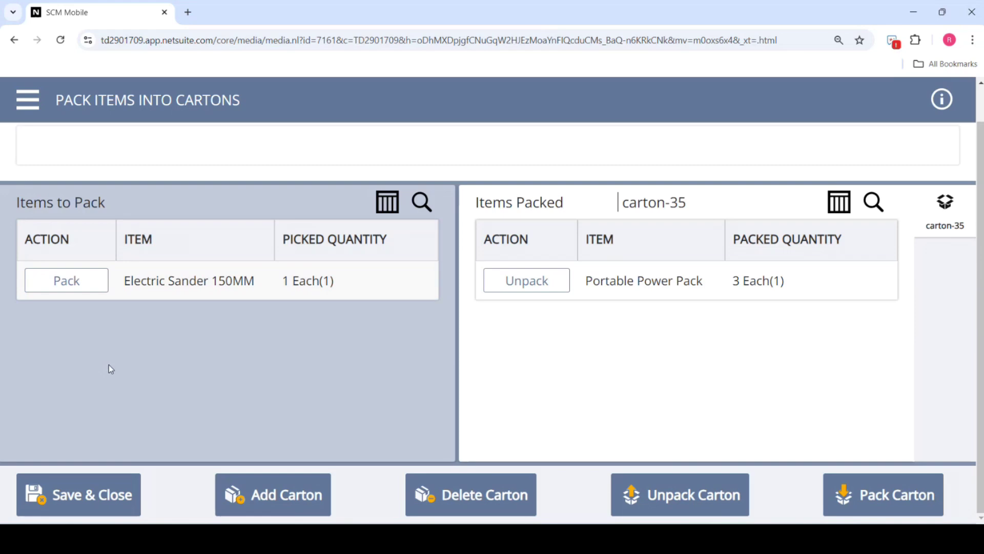
pyautogui.click(66, 280)
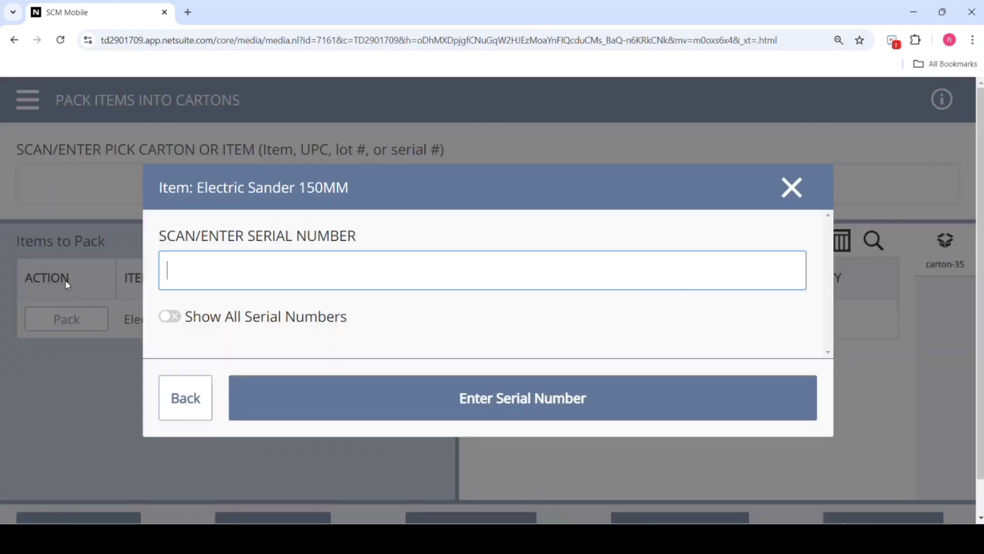
pyautogui.click(170, 317)
pyautogui.scroll(-1, 266, 354)
pyautogui.click(179, 342)
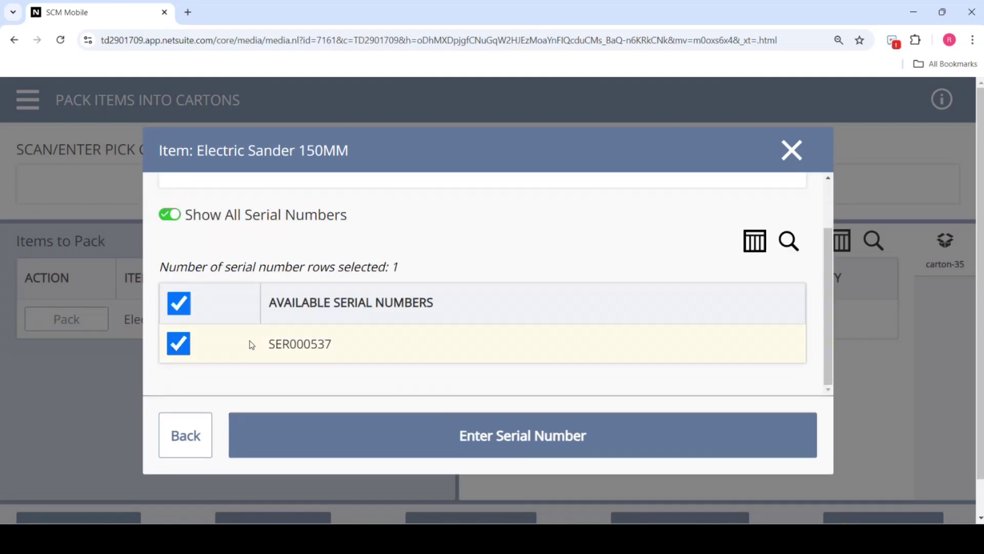
pyautogui.click(474, 439)
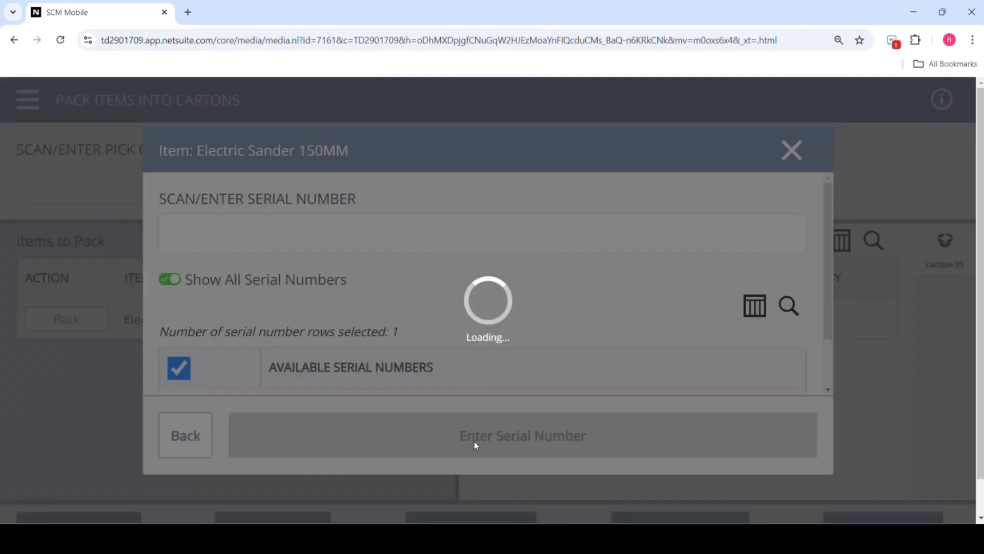
pyautogui.scroll(-1, 448, 422)
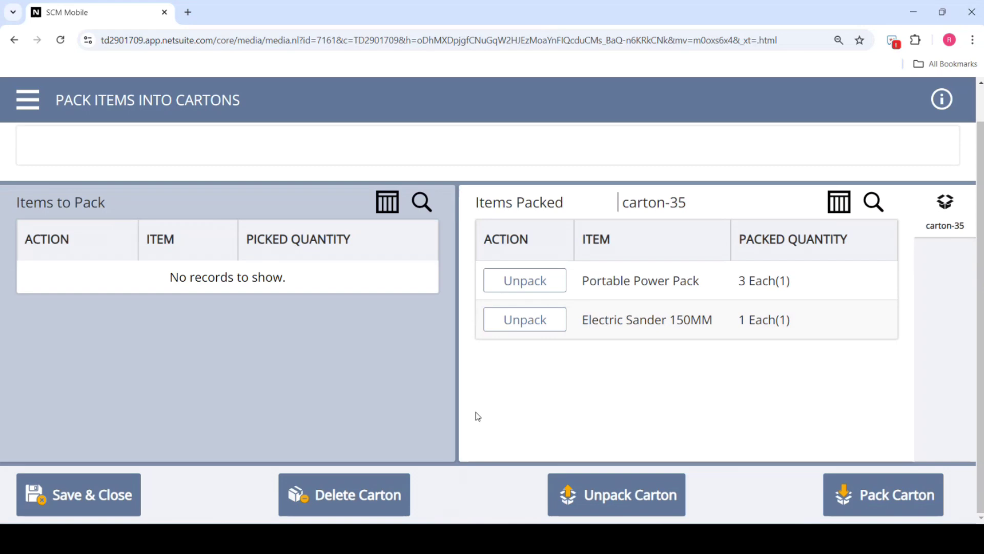
# Close carton-35 with weight 10 lb and carton size 12 x 12 x 12.
pyautogui.click(878, 499)
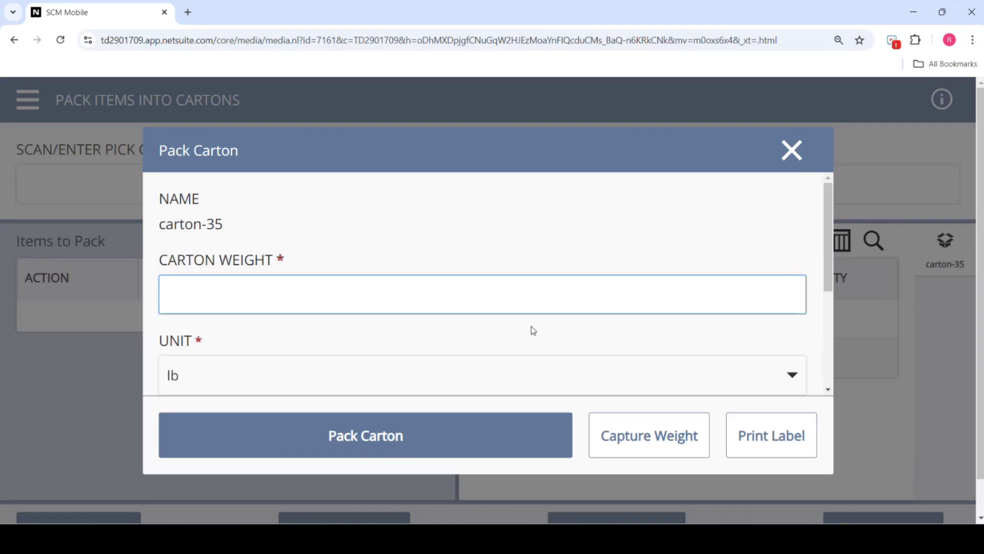
pyautogui.click(644, 447)
pyautogui.write('10')
pyautogui.scroll(-3, 447, 330)
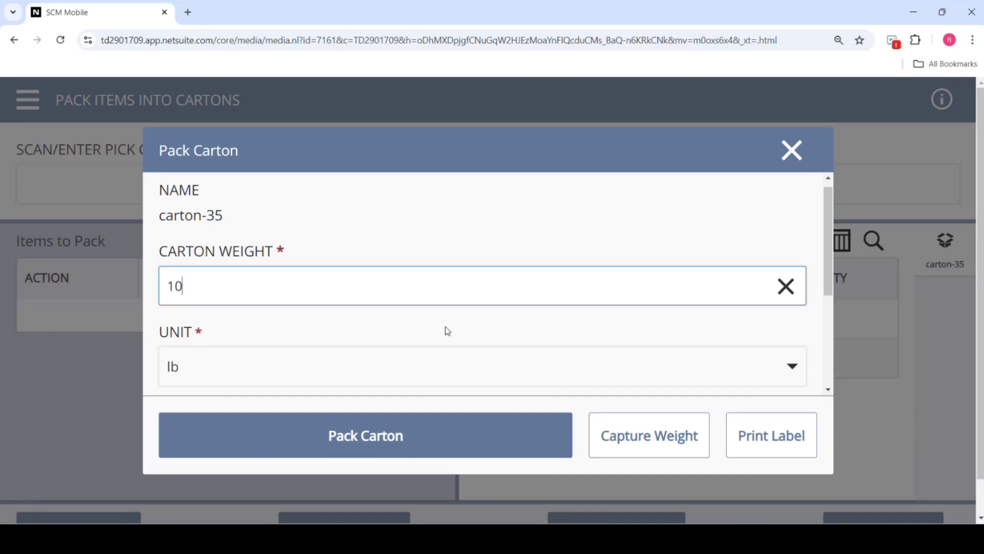
pyautogui.click(403, 280)
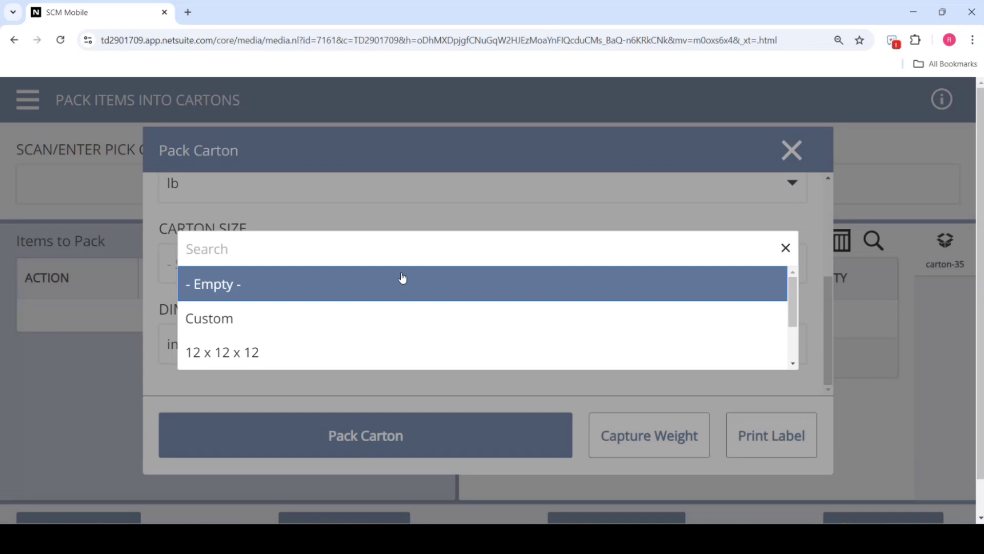
pyautogui.click(399, 352)
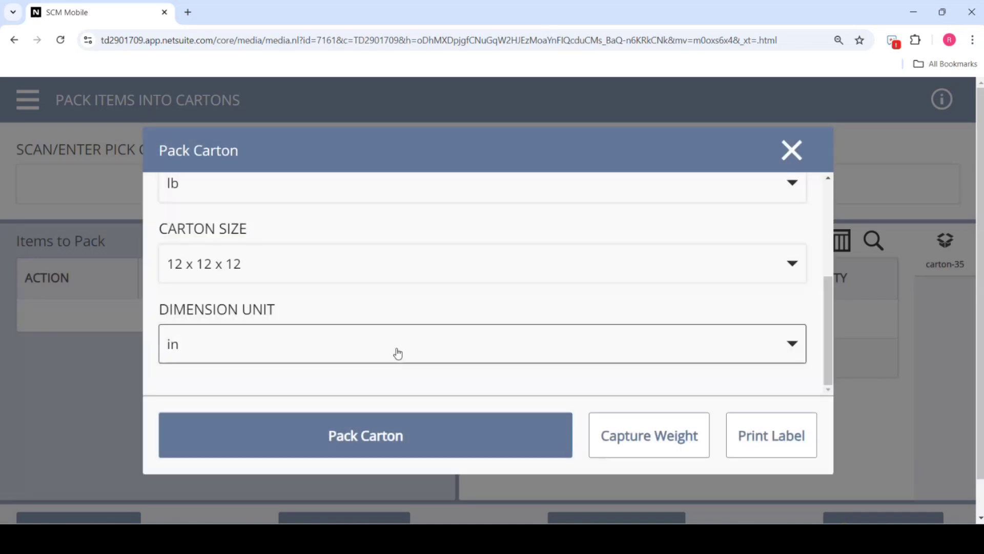
pyautogui.scroll(5, 397, 351)
pyautogui.scroll(-4, 419, 330)
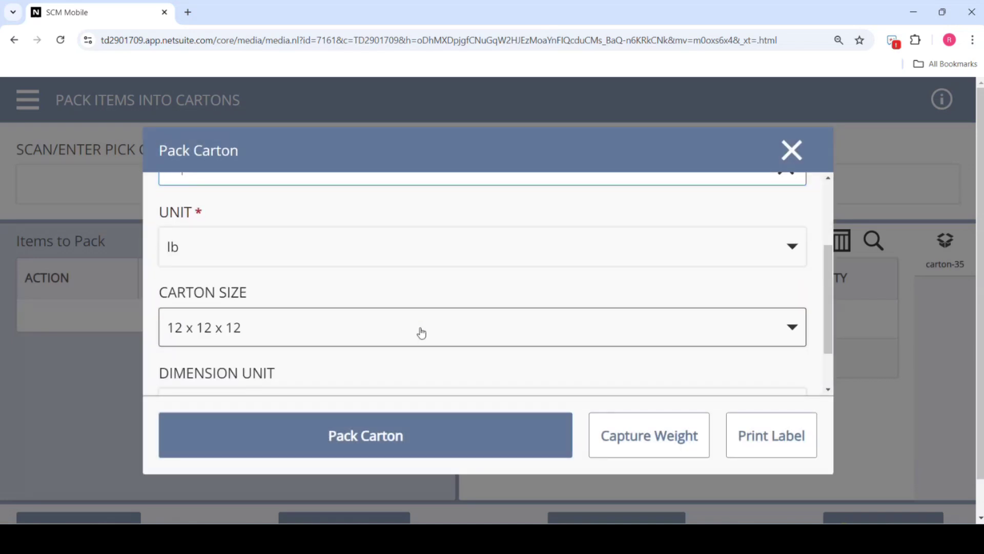
pyautogui.click(393, 437)
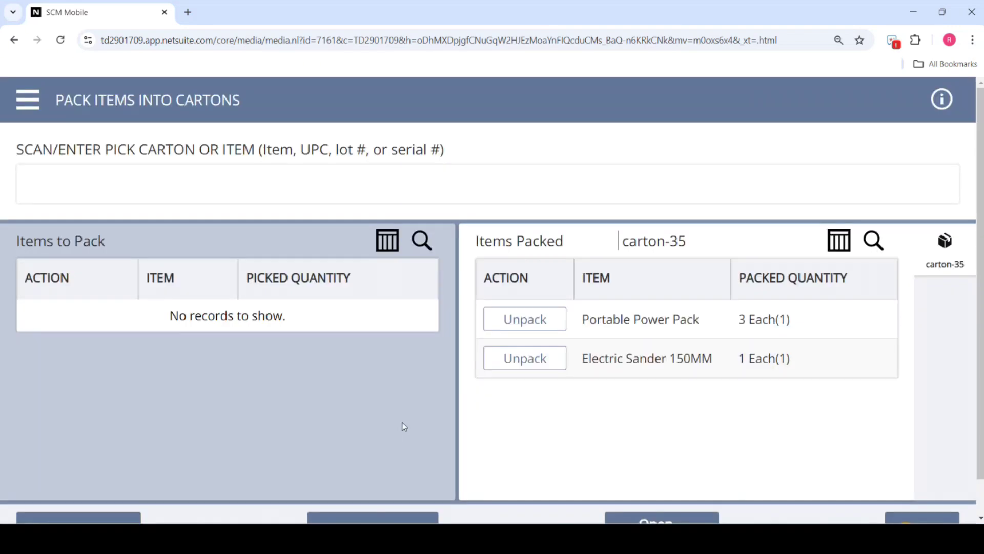
pyautogui.scroll(-1, 408, 390)
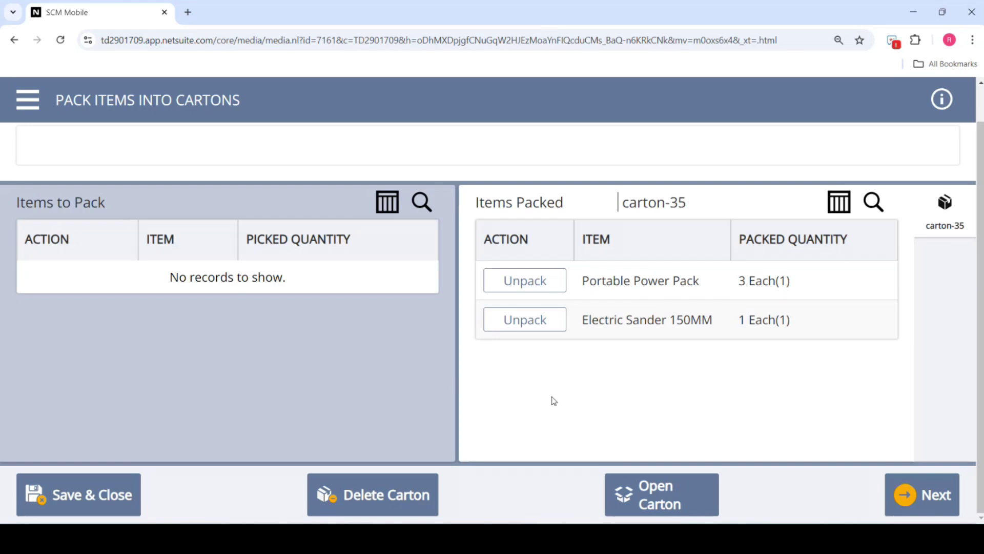
# Review carton-35 (12x12x12 in, 10 lb) in the Packing Summary and complete packing for SO894.
pyautogui.click(929, 496)
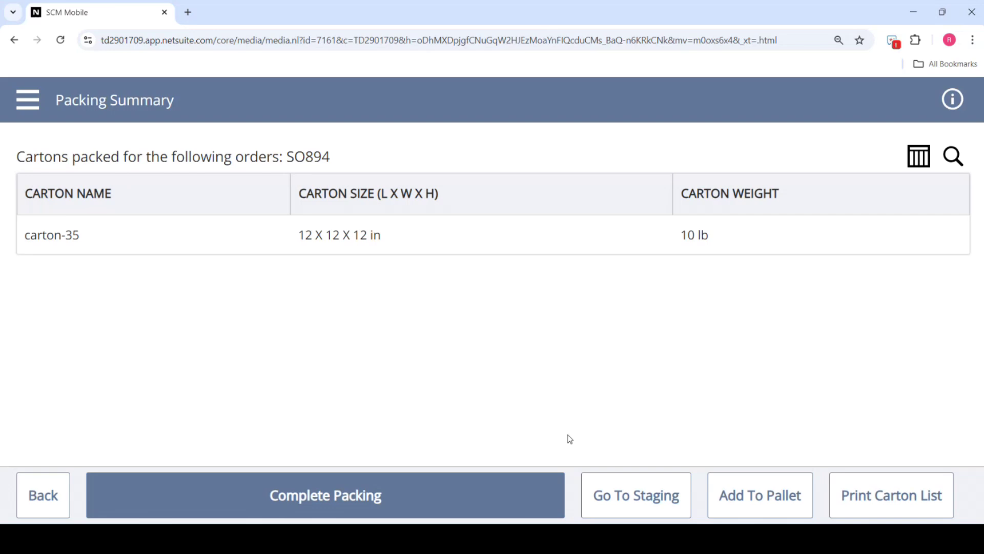
pyautogui.click(309, 502)
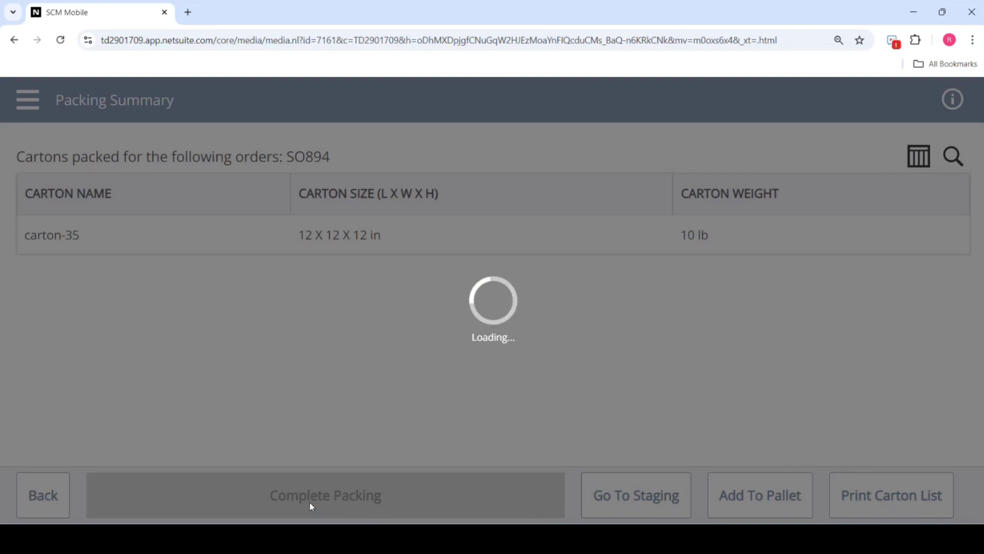